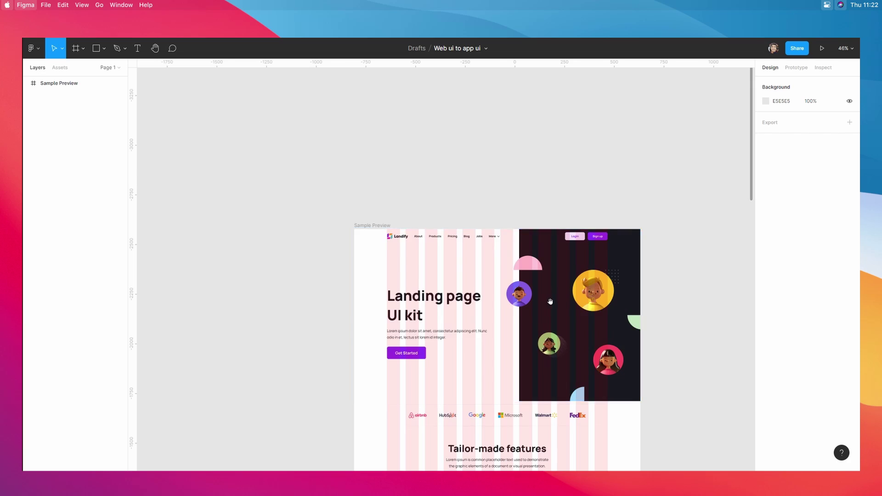
Examine the sections of the Sample Preview landing page, from the hero down to the achievements block
scroll(550, 301, "down", 5)
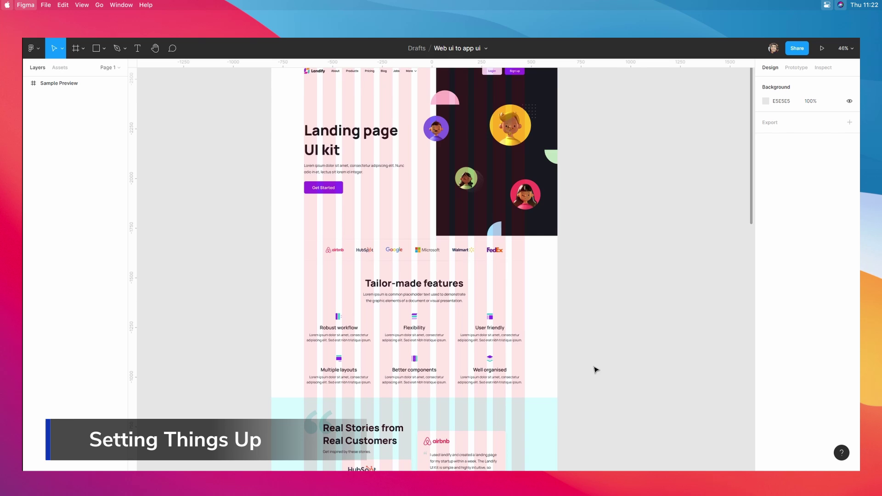
scroll(596, 370, "down", 5)
scroll(406, 217, "down", 3)
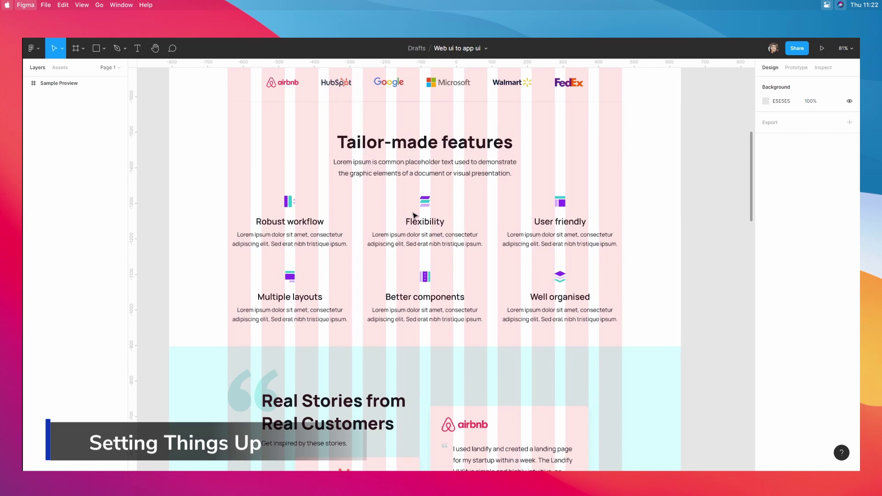
scroll(500, 339, "down", 3)
scroll(488, 325, "up", 5)
scroll(488, 325, "down", 5)
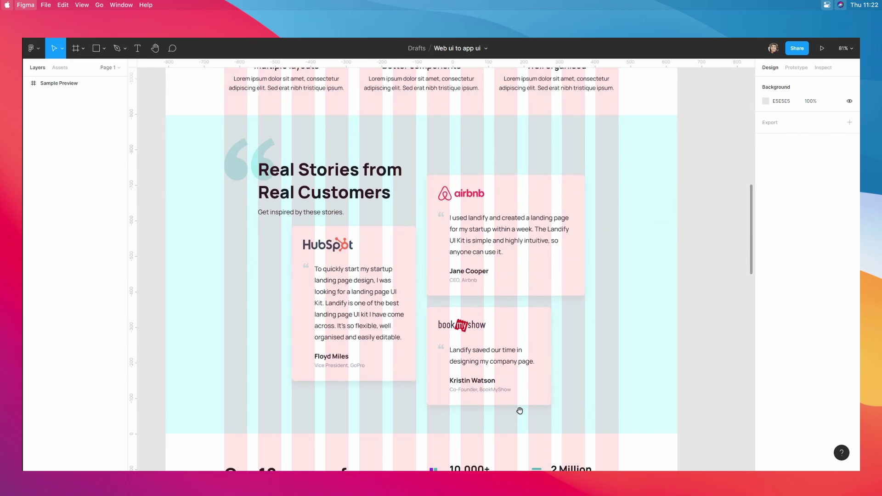
scroll(496, 399, "down", 3)
left_click_drag(429, 416, 419, 207)
left_click_drag(380, 317, 421, 281)
scroll(421, 281, "up", 5)
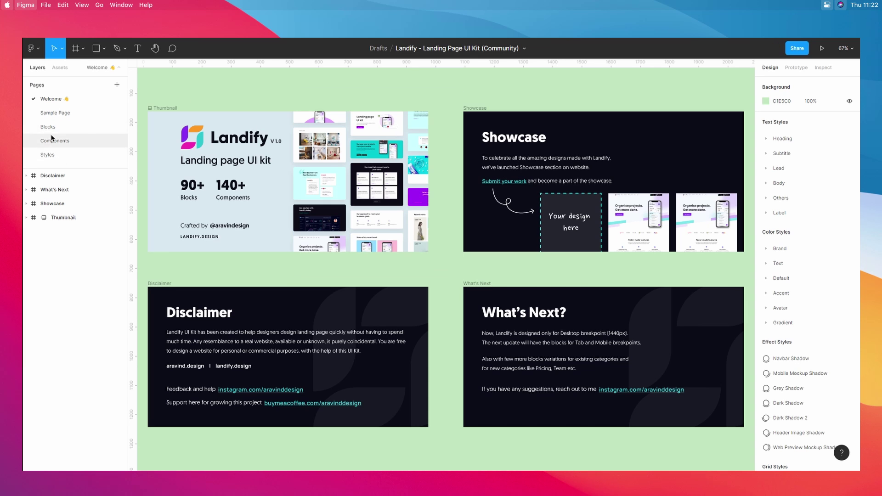
View the Sample Page in the Landify UI kit file, then review the copied landing page in the Web ui to app ui file
left_click(61, 111)
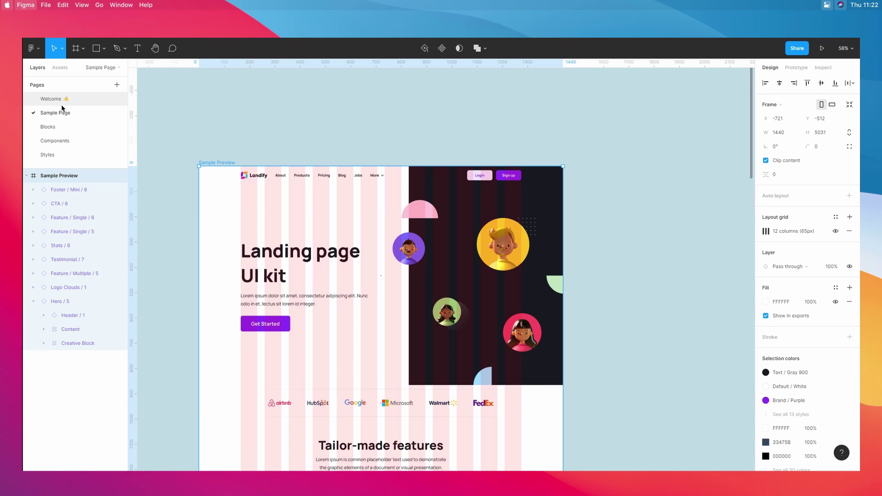
left_click(61, 104)
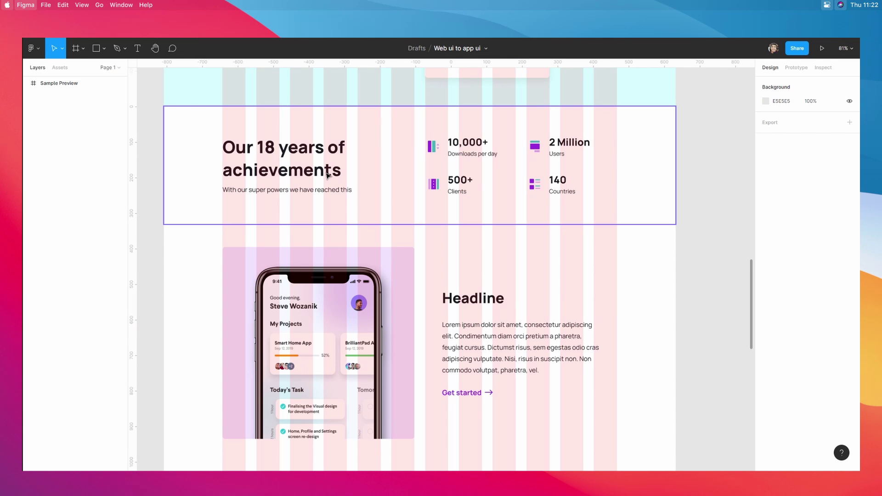
scroll(328, 176, "up", 15)
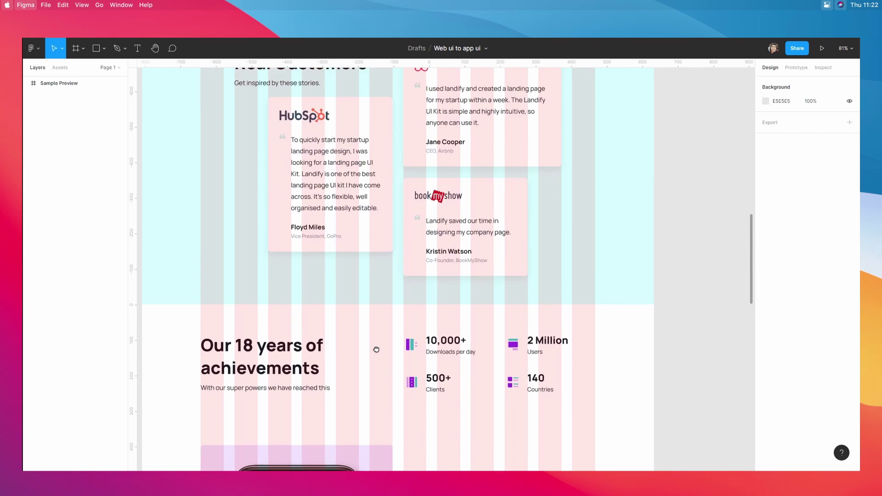
scroll(370, 255, "up", 8)
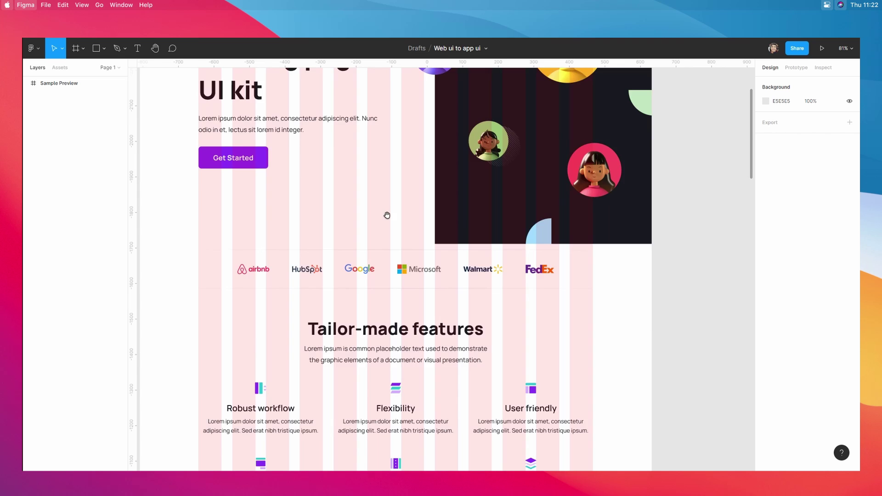
scroll(414, 304, "down", 3)
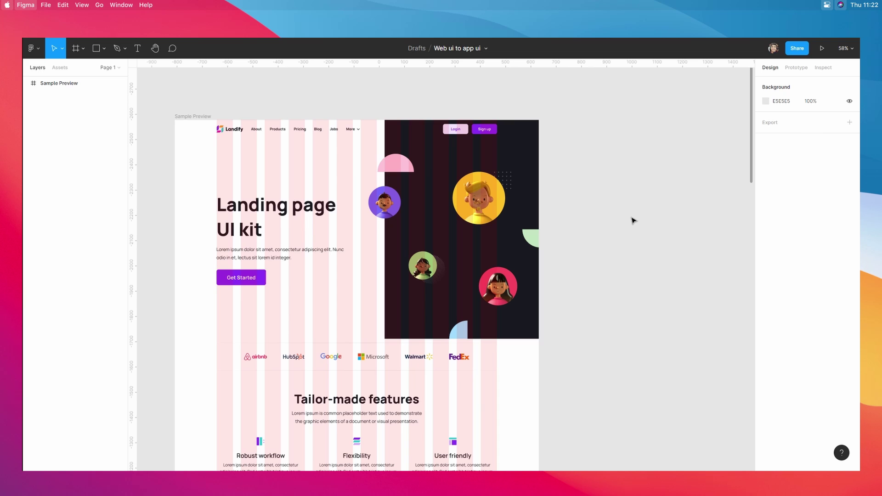
Add a phone frame using the iPhone 13 / 13 Pro preset, 390 × 844
left_click(76, 54)
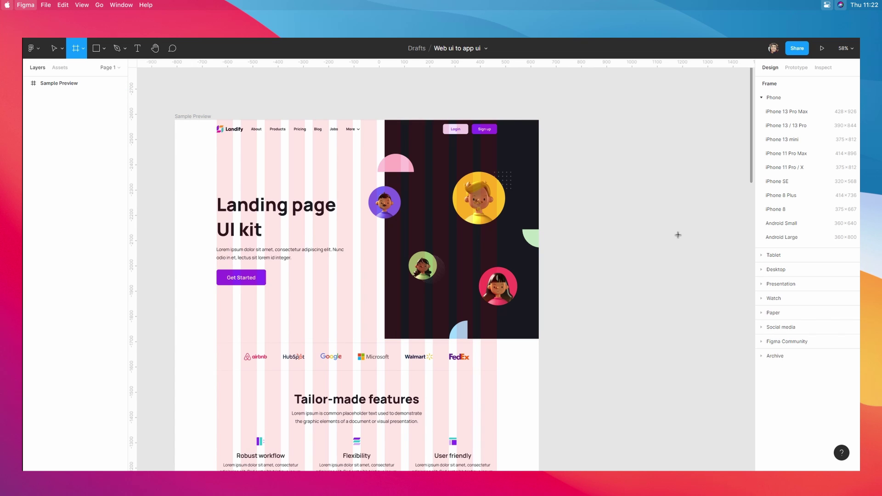
left_click(771, 98)
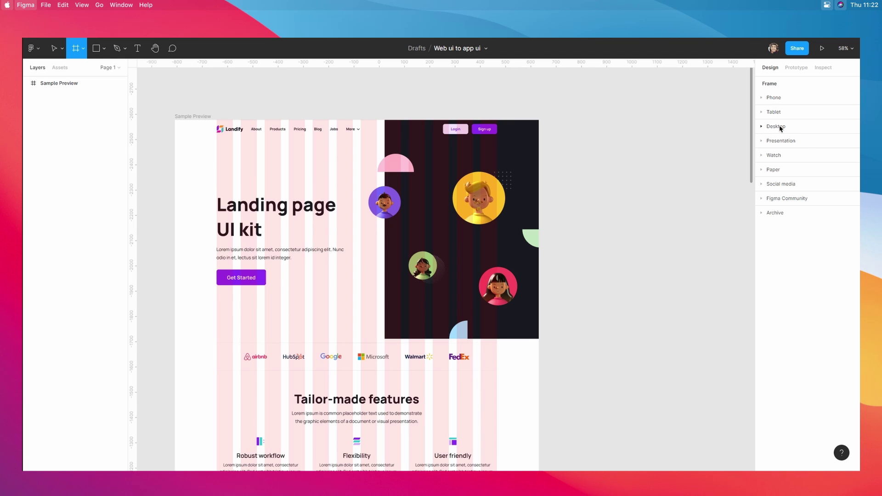
left_click(772, 98)
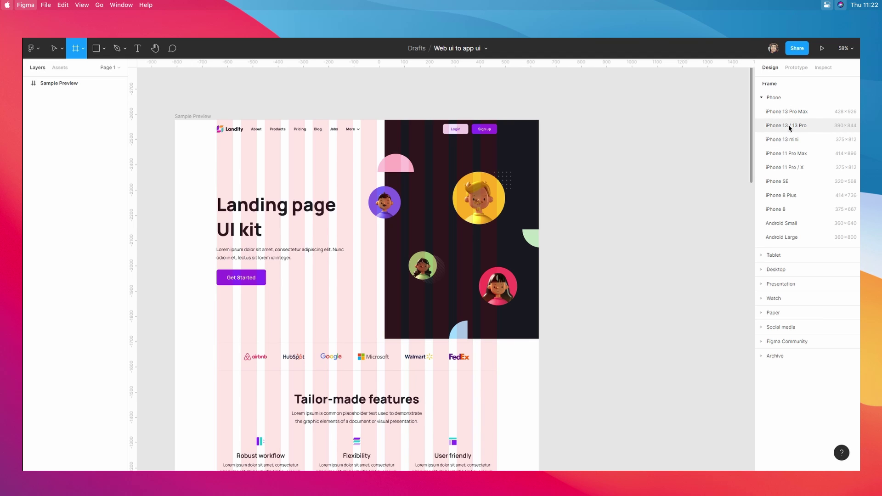
left_click(786, 125)
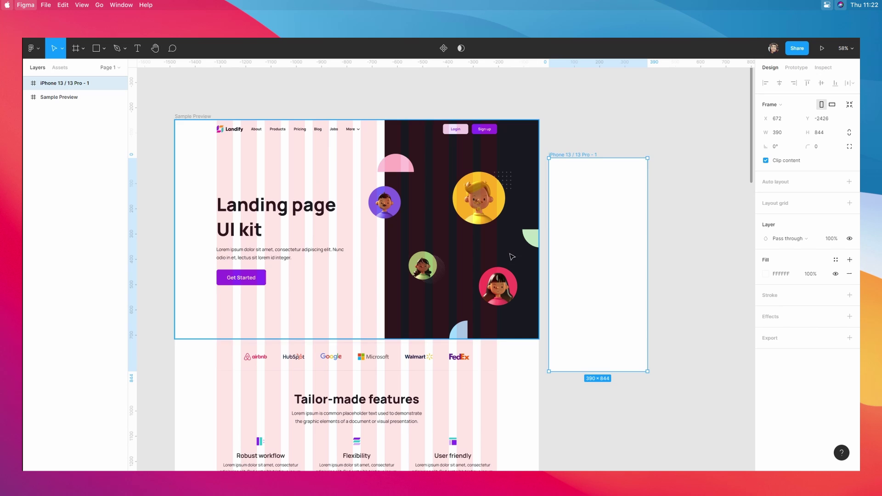
Top-align the iPhone frame beside Sample Preview and extend it downward, with the layout grids hidden
left_click_drag(577, 196, 575, 187)
left_click_drag(607, 343, 605, 435)
scroll(605, 435, "down", 10)
scroll(605, 434, "right", 3)
left_click_drag(528, 185, 533, 421)
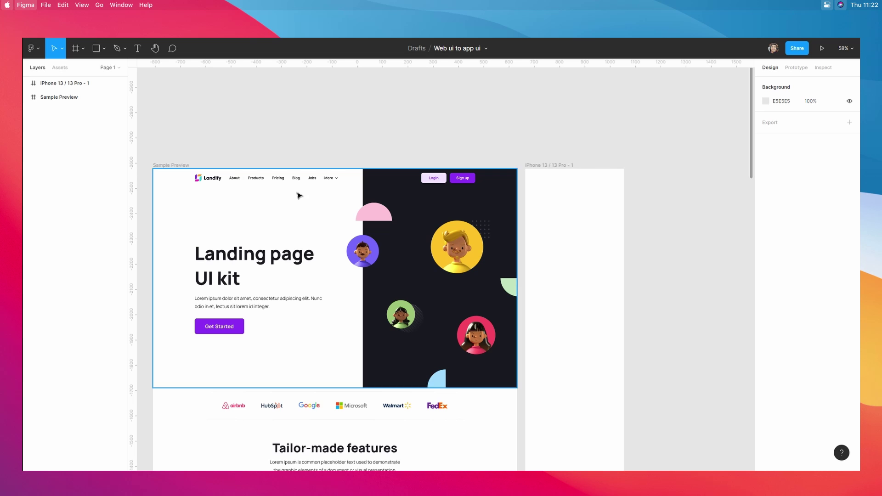
left_click(81, 39)
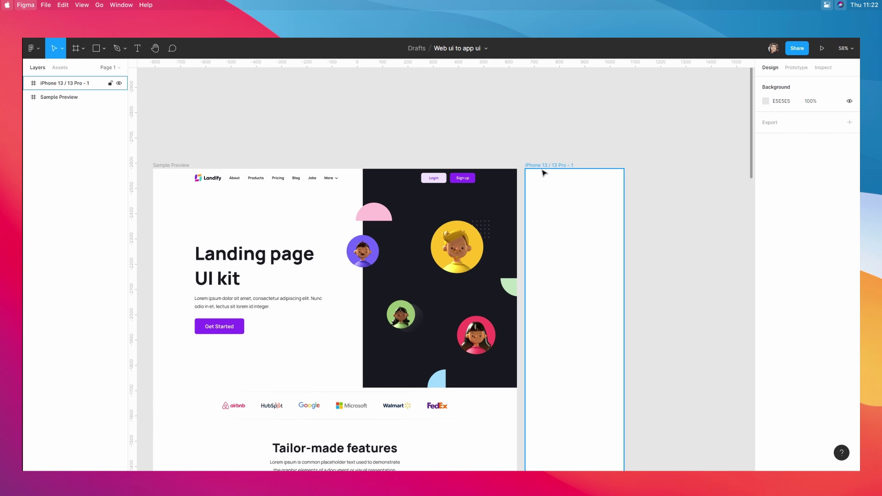
Find and run the Breakpoints plugin by searching for "break"
left_click(544, 172)
left_click_drag(694, 183, 564, 153)
left_click(646, 201)
key("super+slash")
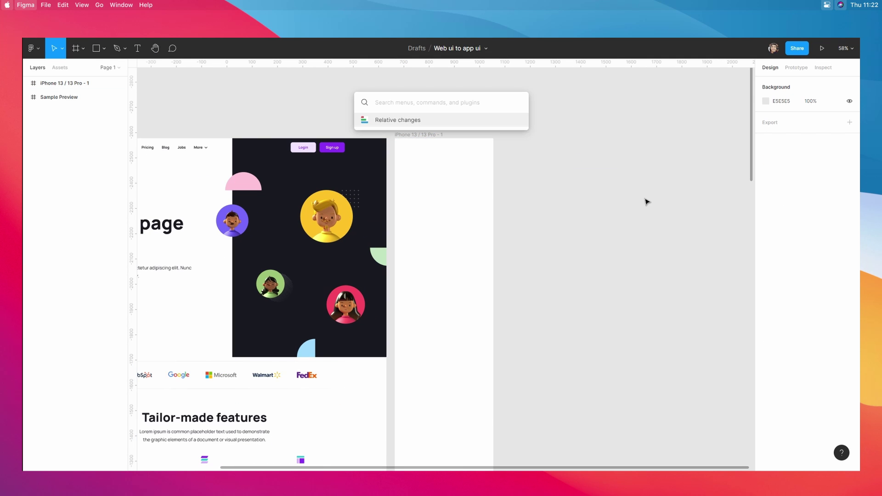
type("break")
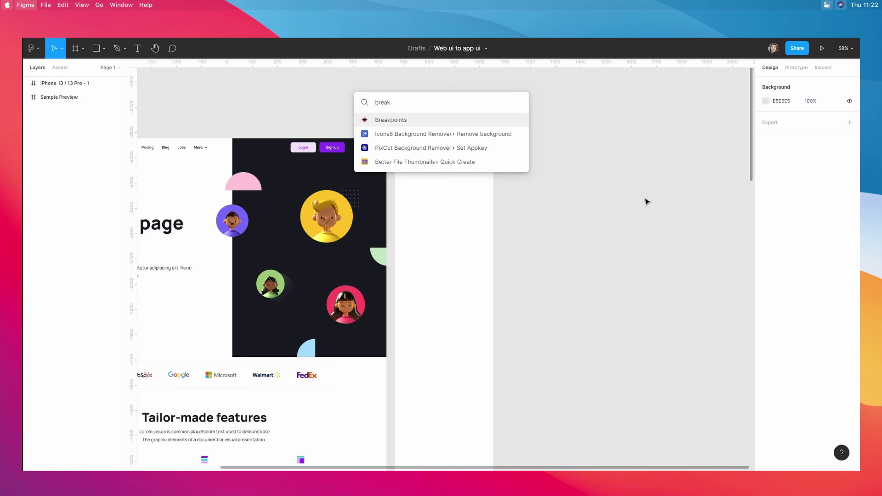
left_click(403, 121)
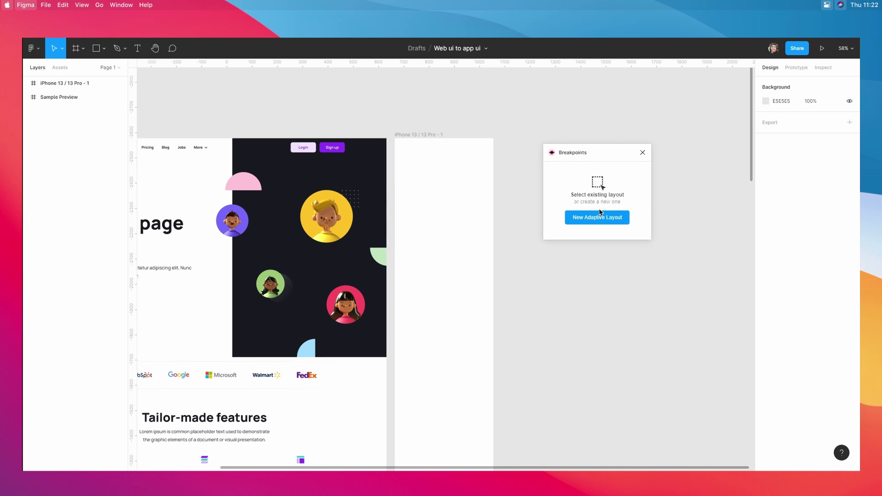
Create a new adaptive layout with Breakpoints and place it left of the Sample Preview frame, aligned with its top edge
scroll(444, 307, "left", 5)
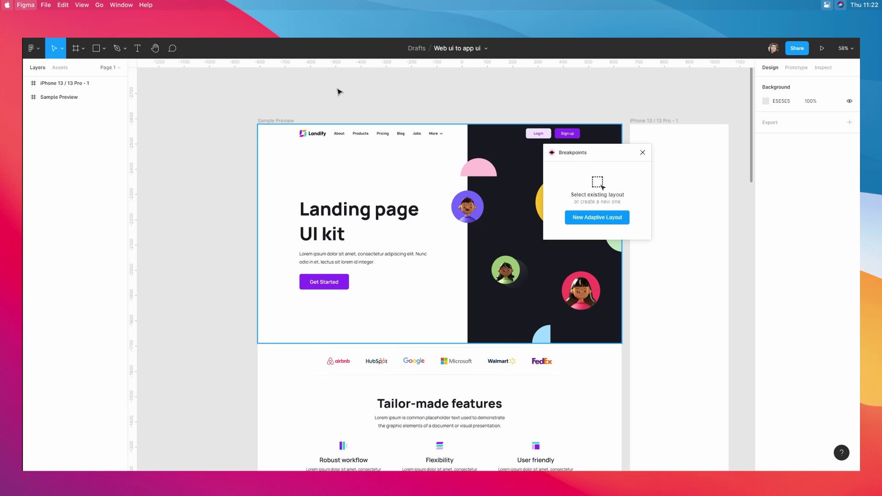
left_click(268, 131)
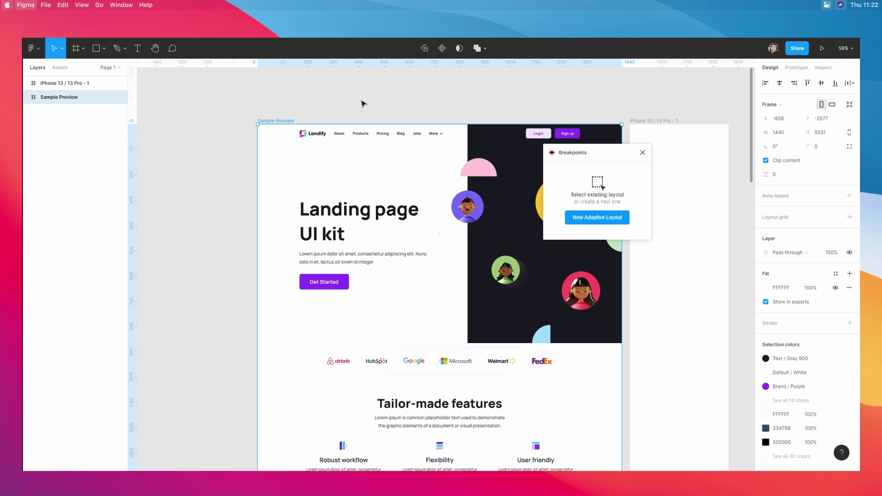
left_click(606, 221)
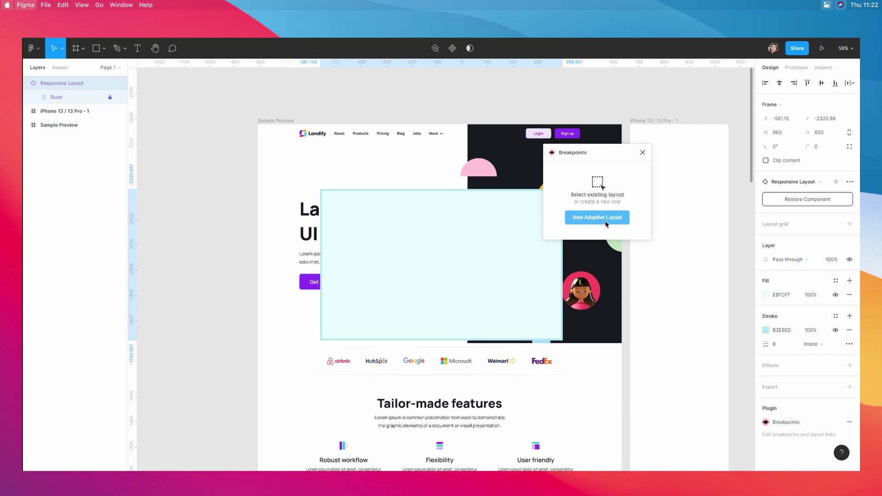
left_click_drag(445, 241, 157, 203)
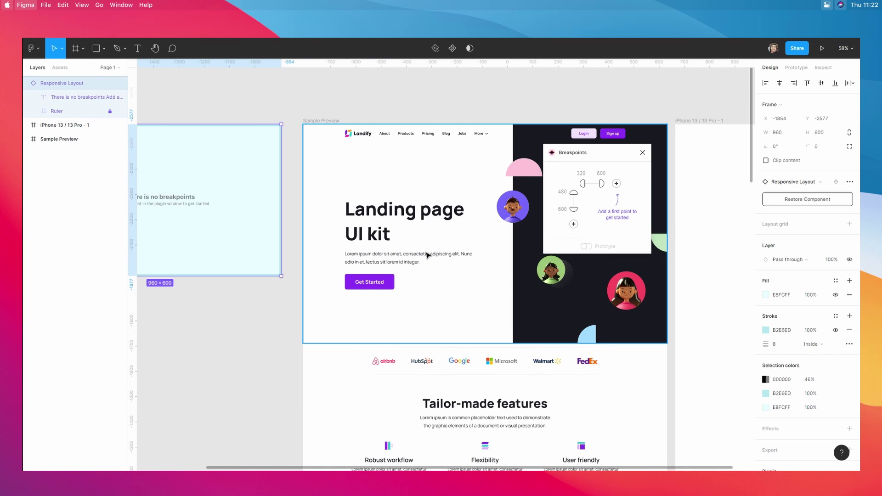
Add a first horizontal breakpoint at 600 to the responsive layout, keeping the layout selected
left_click(617, 183)
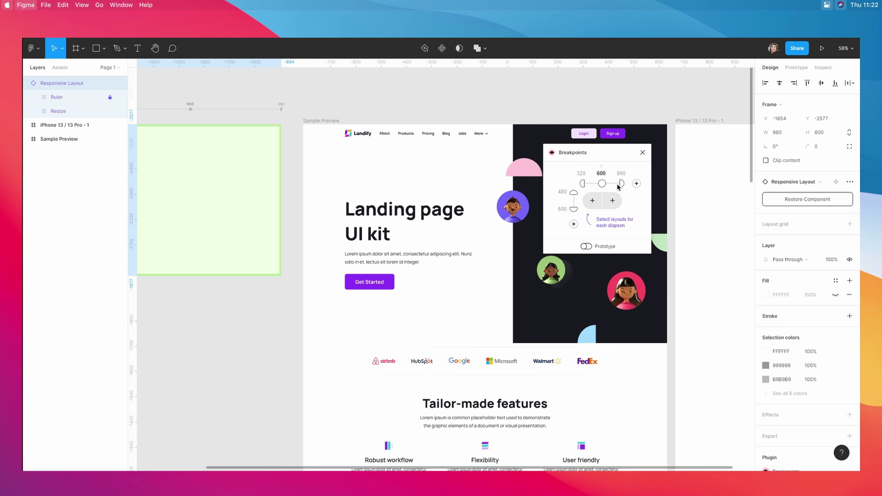
left_click_drag(228, 347, 375, 396)
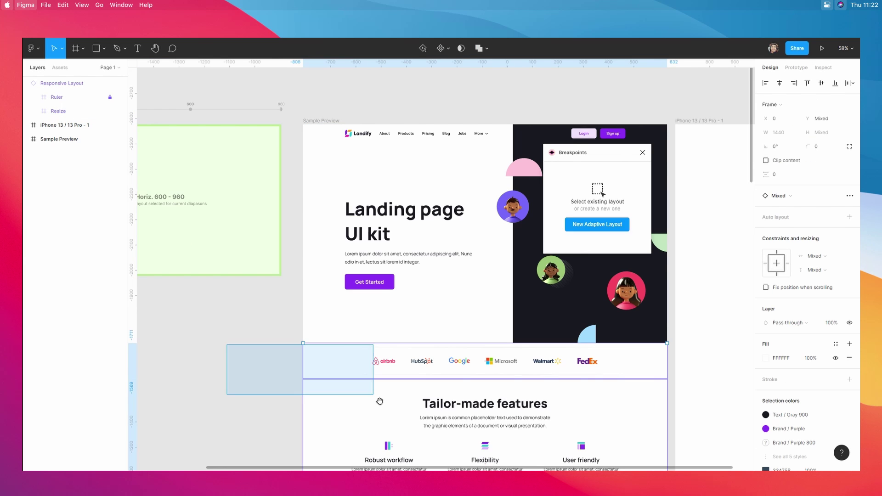
left_click_drag(227, 327, 355, 385)
left_click(324, 209)
left_click(325, 212)
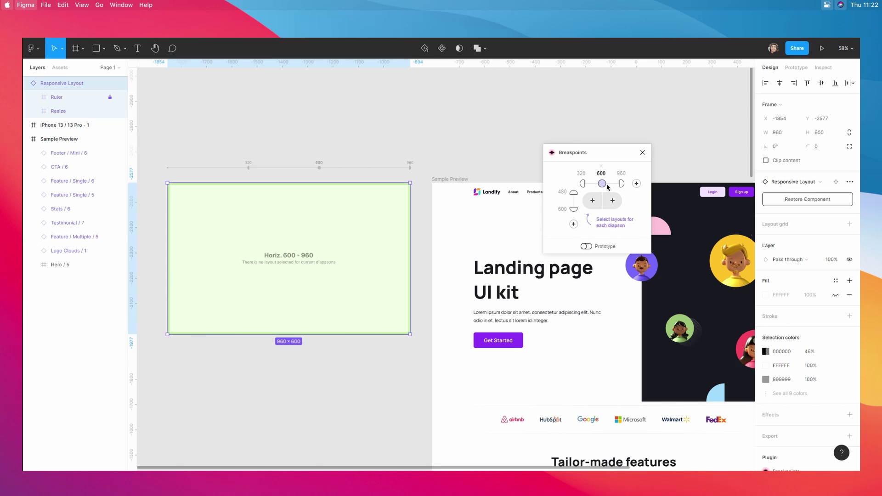
Try adding a 960 breakpoint, undo it, and check the Sample Preview frame's width
left_click(637, 184)
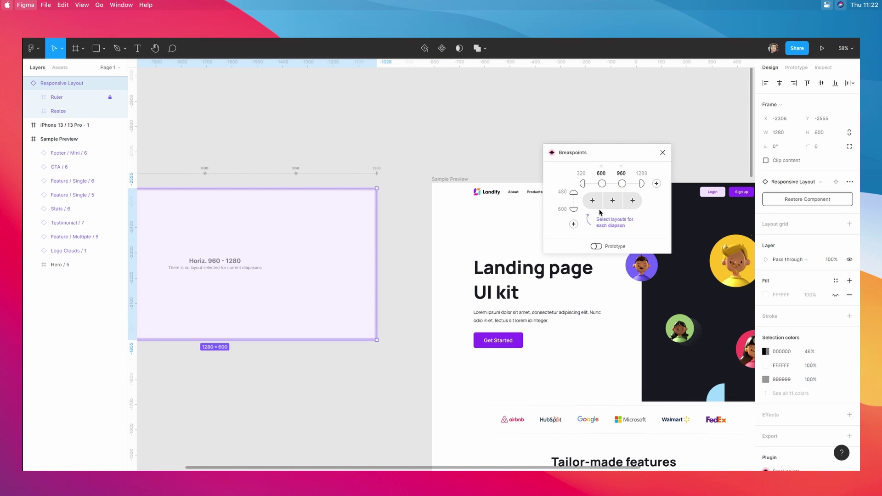
key("super+z")
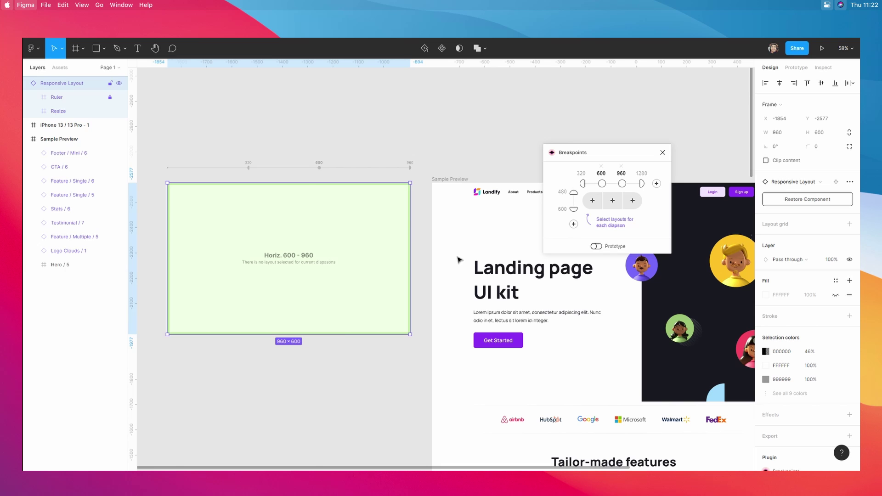
left_click(460, 183)
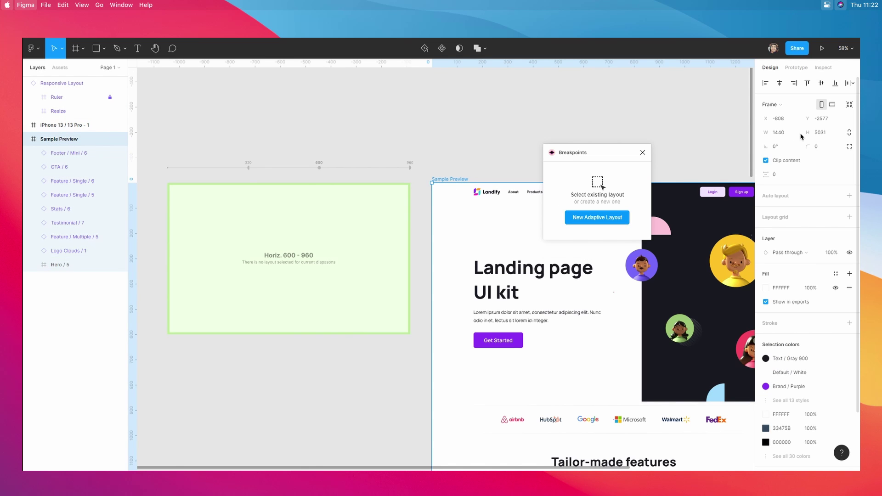
left_click(381, 240)
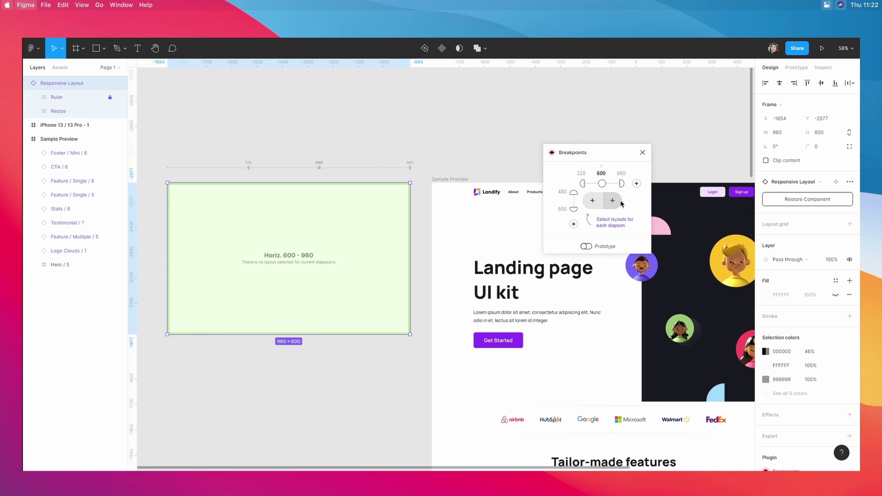
Add horizontal breakpoints at 960 and 1280 with an upper limit of 1440, and move the layout clear of Sample Preview
left_click(638, 184)
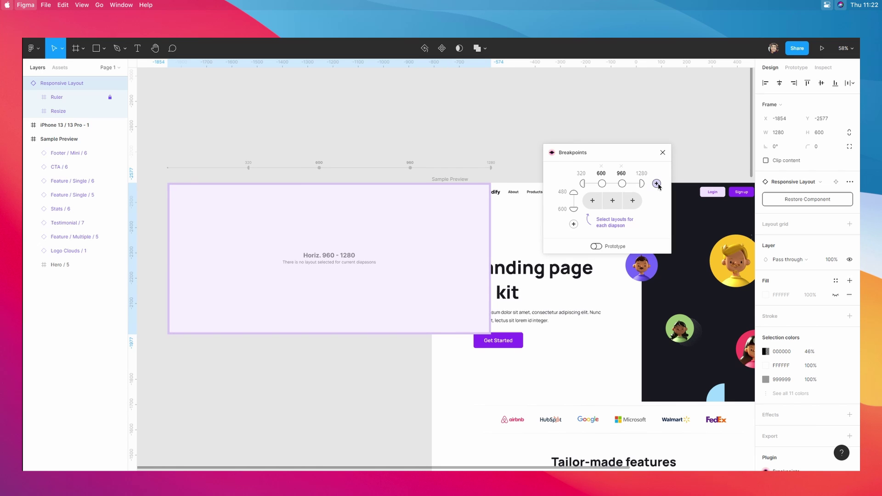
left_click(657, 184)
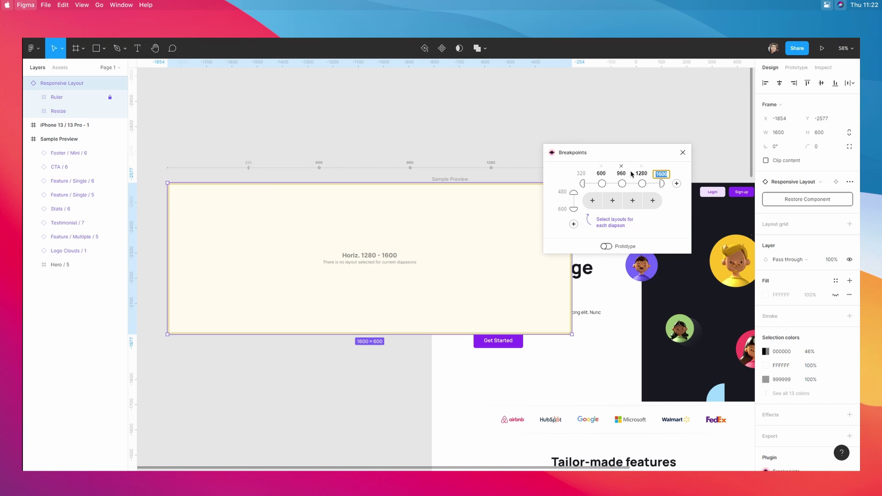
left_click(658, 173)
type("1440")
key("Return")
left_click_drag(368, 196, 209, 195)
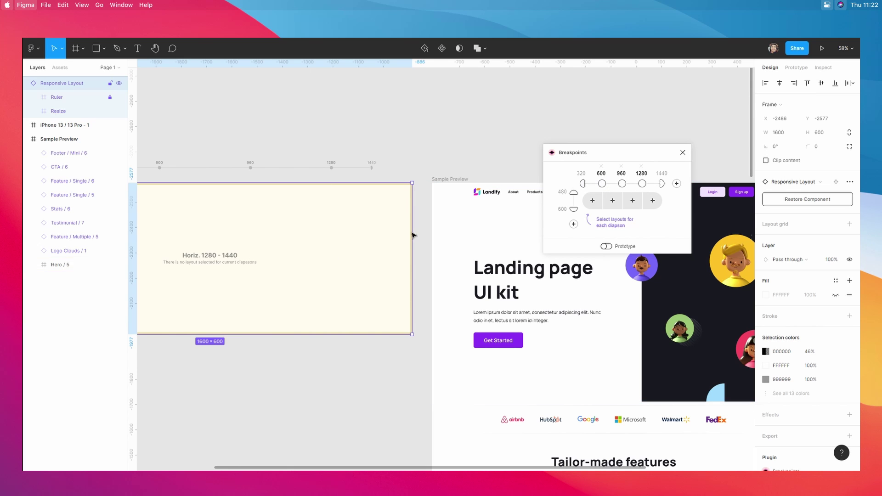
Extend the responsive layout downward to a height of 5031, matching the full height of Sample Preview
left_click(309, 271)
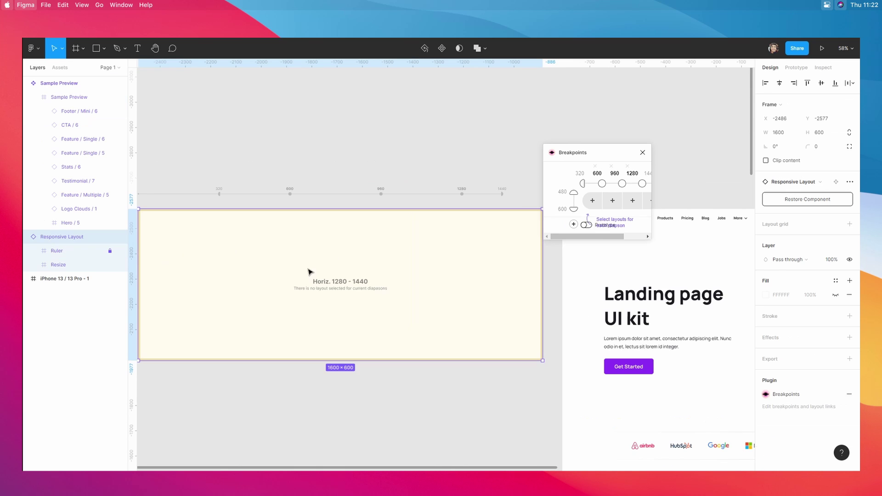
scroll(317, 308, "down", 5)
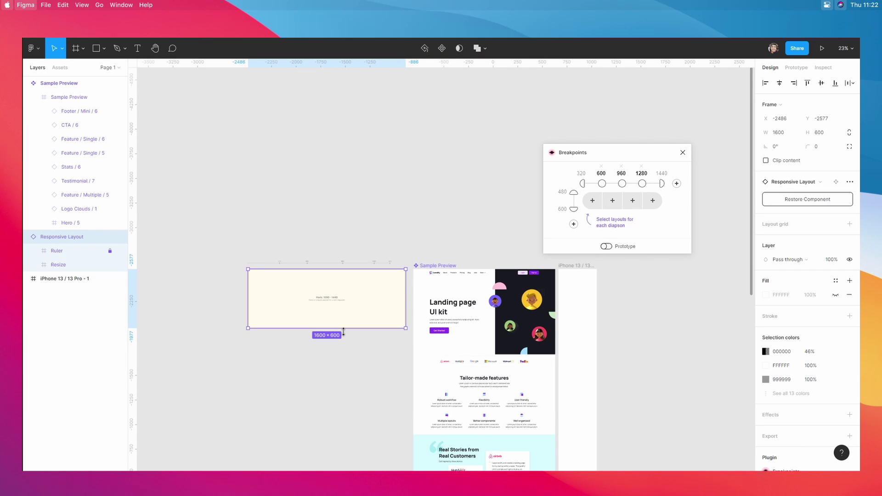
left_click_drag(344, 329, 321, 259)
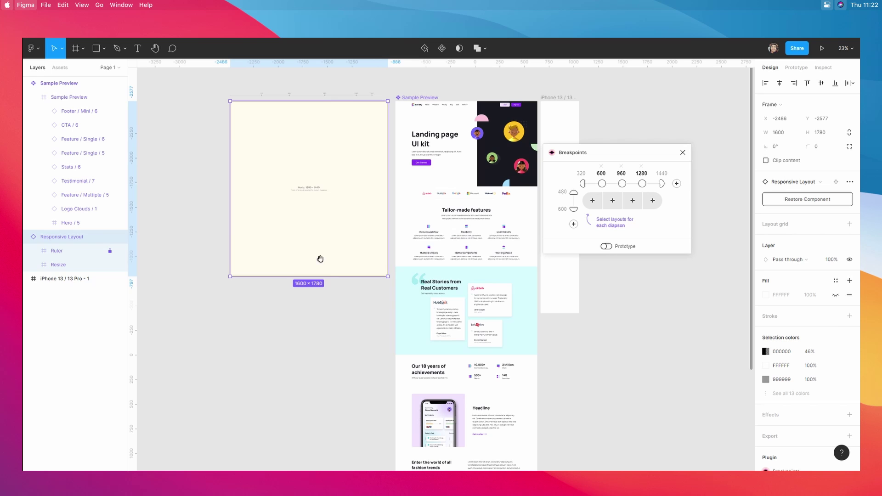
left_click_drag(357, 282, 340, 449)
left_click_drag(339, 400, 339, 168)
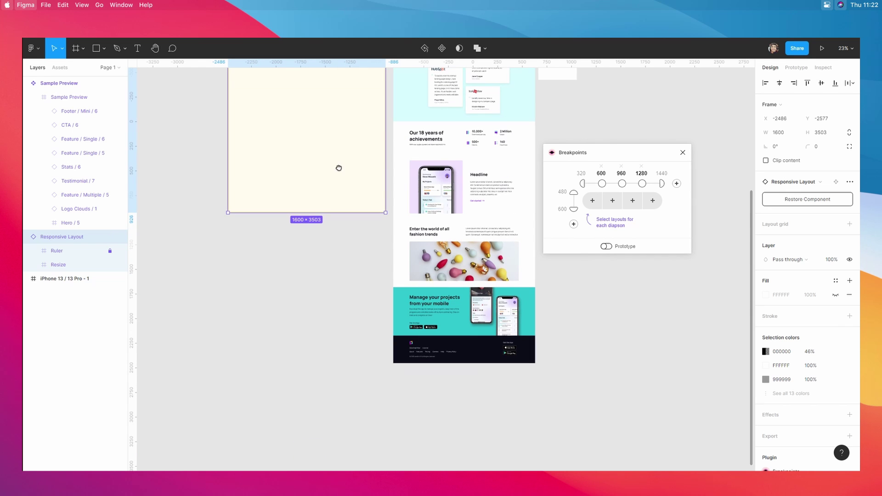
left_click_drag(338, 214, 338, 363)
left_click_drag(315, 74, 305, 343)
left_click_drag(311, 165, 313, 207)
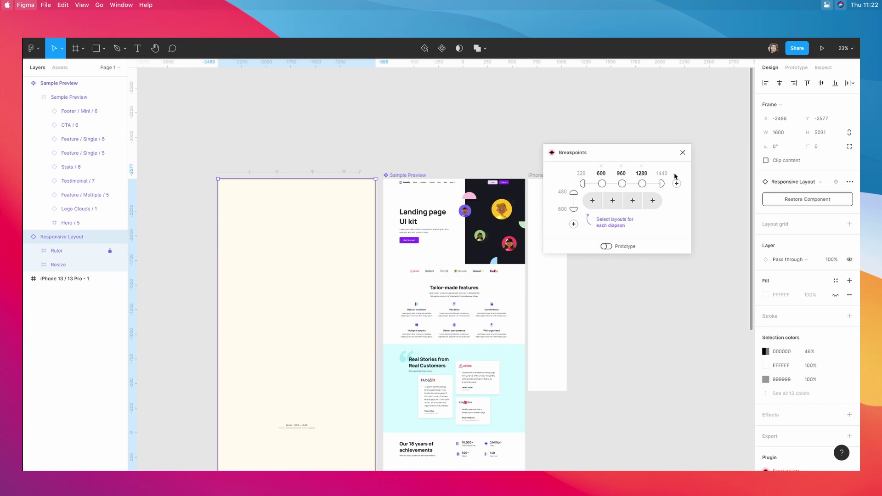
Assign the Sample Preview frame as master layout for the 1280–1440 range, and narrow the responsive layout to a width of 1439
left_click(656, 201)
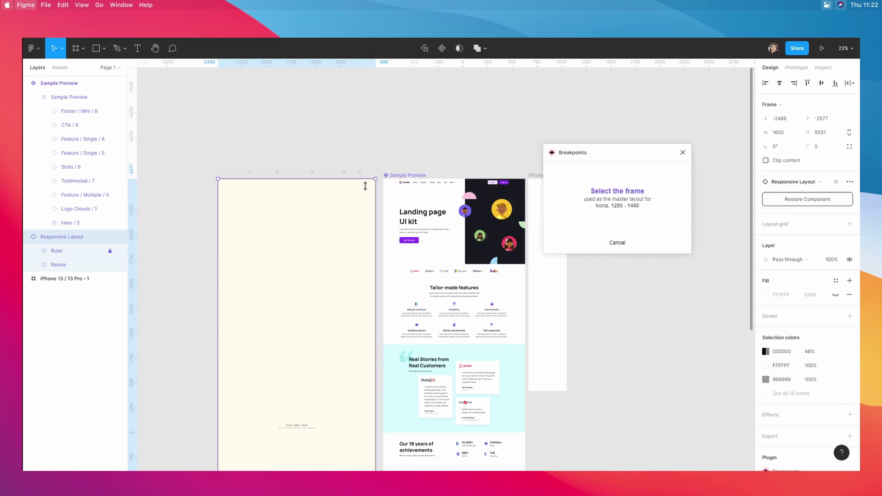
left_click(419, 182)
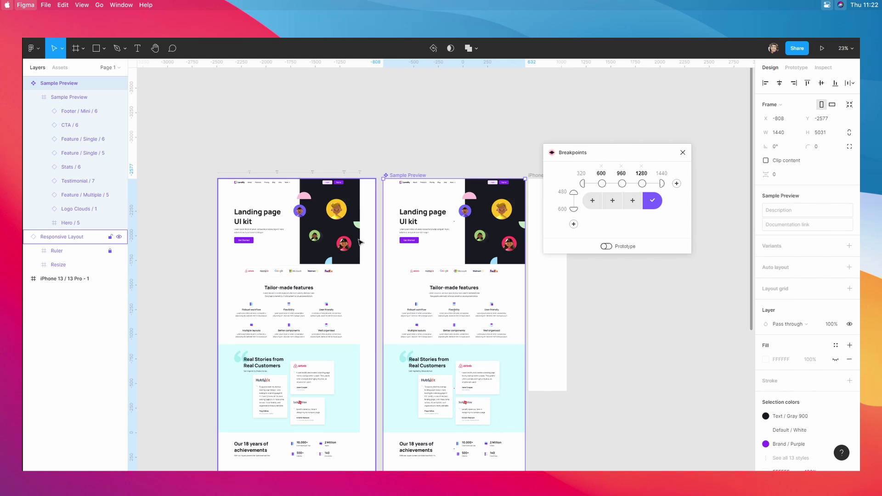
scroll(289, 244, "up", 4)
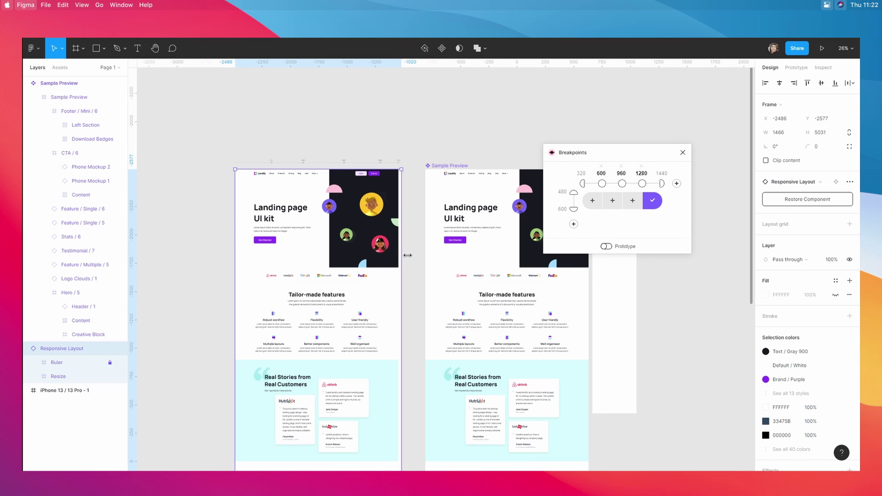
left_click_drag(411, 256, 405, 258)
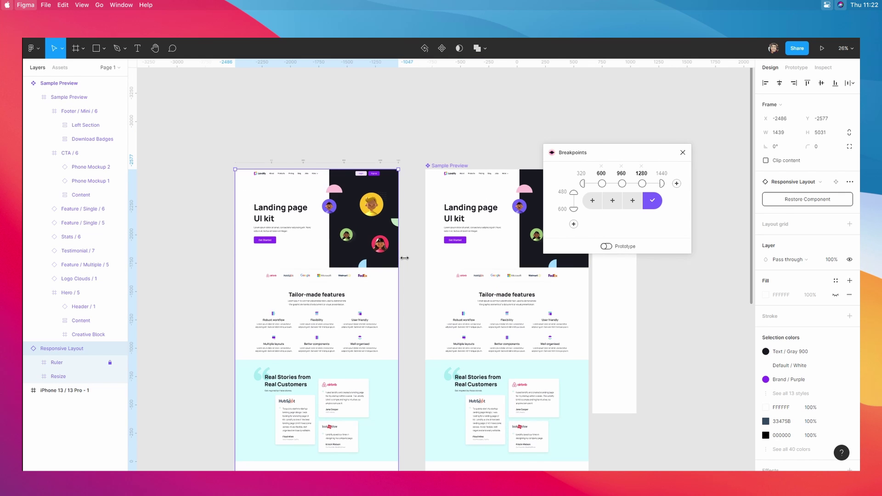
Move the responsive layout closer to Sample Preview, to X -2401, keeping their top edges aligned
left_click(401, 155)
left_click_drag(284, 201, 294, 198)
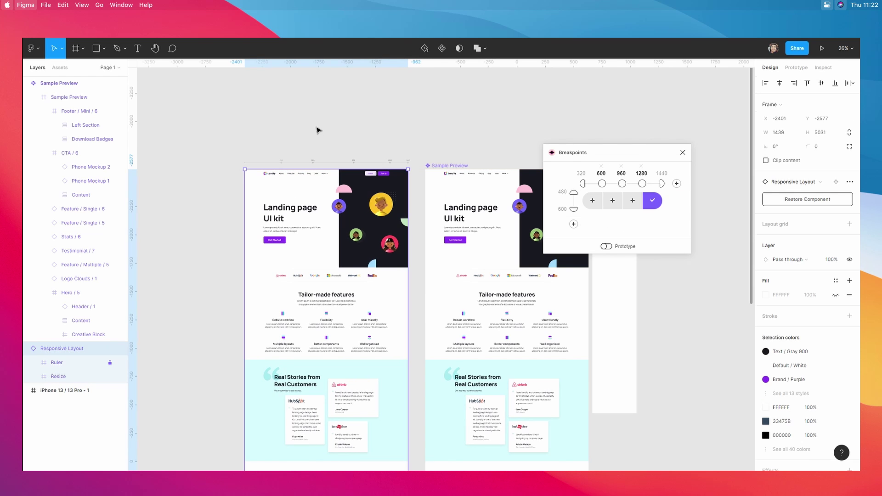
left_click(317, 130)
left_click(318, 179)
left_click_drag(464, 105, 363, 112)
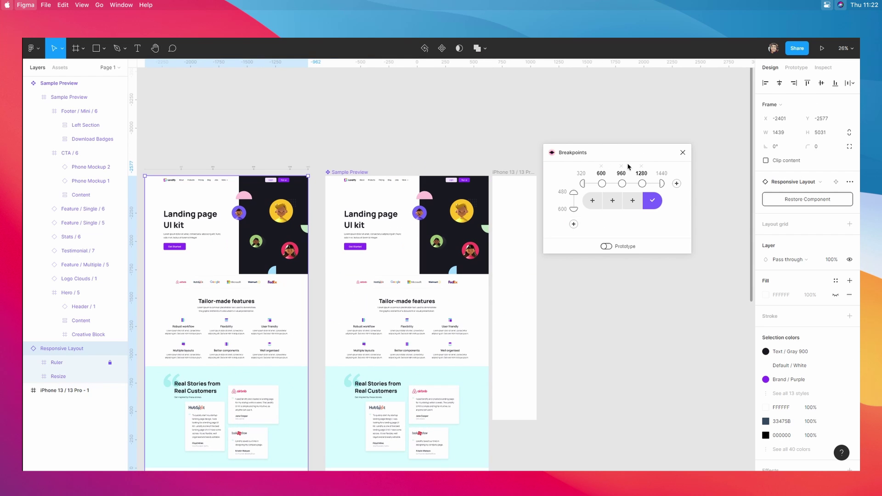
Set the width of the iPhone 13 / 13 Pro - 1 frame to 320
left_click(514, 207)
left_click(790, 133)
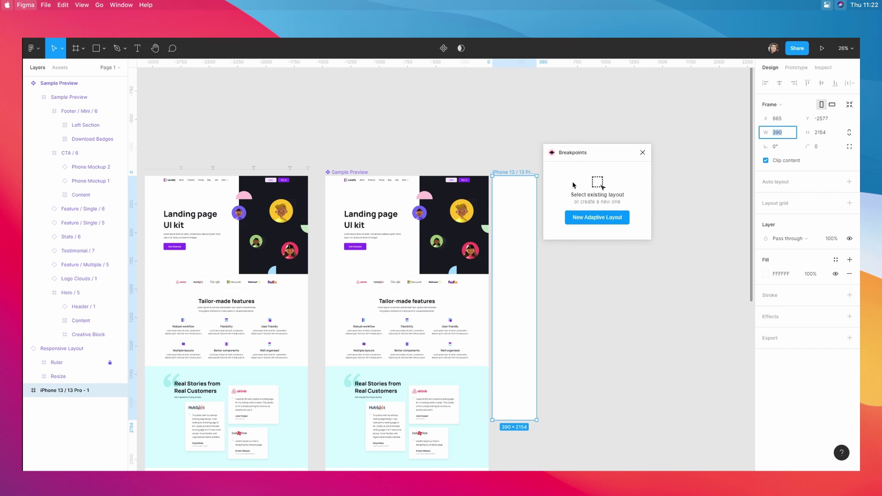
type("320")
key("Return")
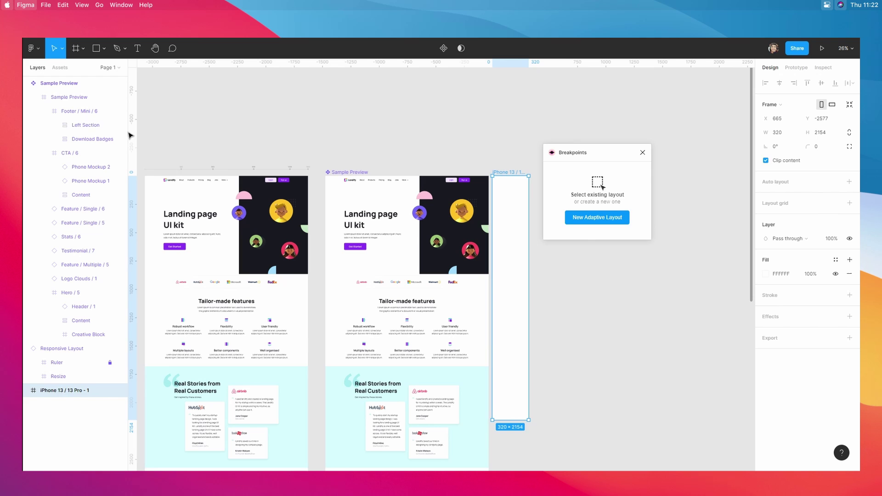
Assign the iPhone 13 / 13 Pro - 1 frame as the responsive layout's master for the 320–599 range
left_click(180, 192)
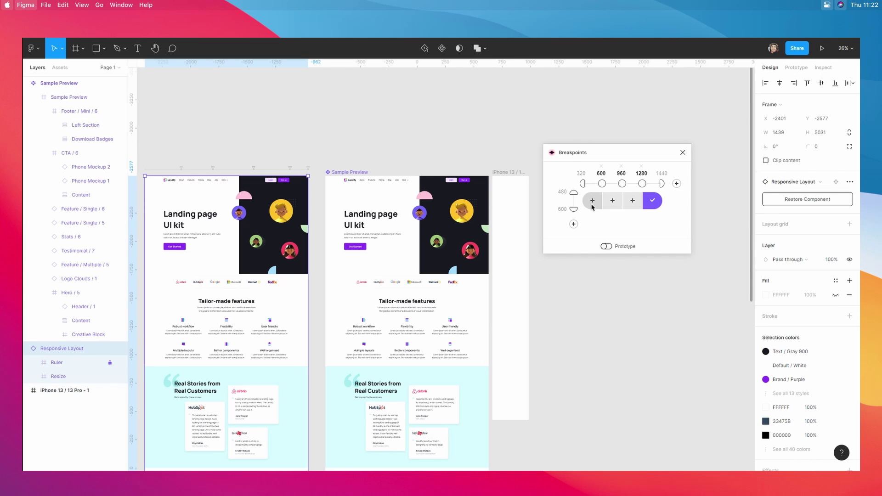
left_click(594, 203)
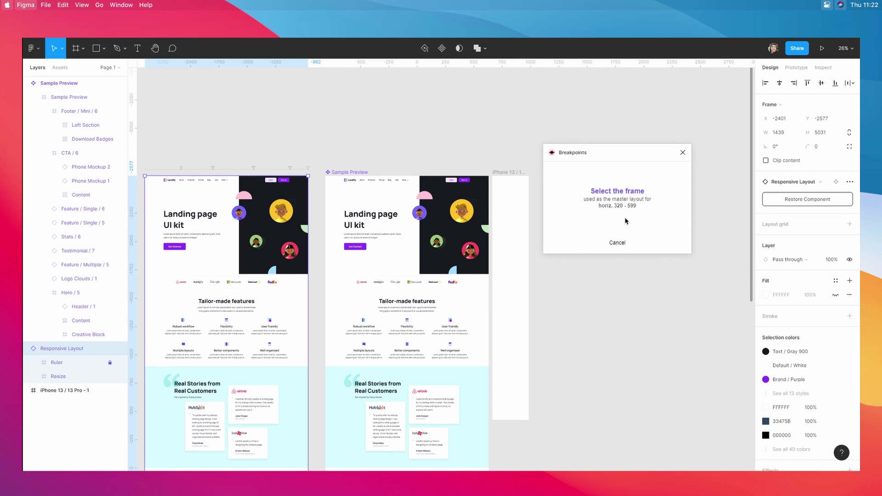
left_click(508, 183)
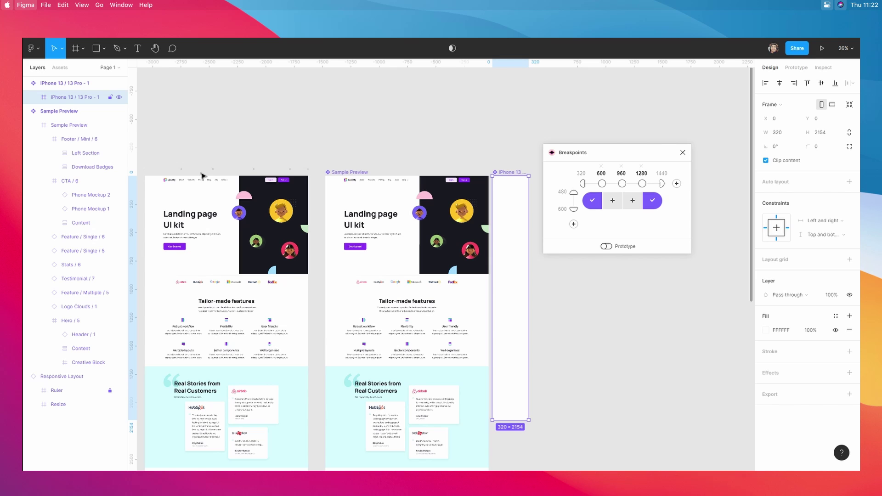
Test the breakpoints by shrinking the responsive layout to about 318 wide, and return it to its desktop width
left_click_drag(325, 247, 187, 259)
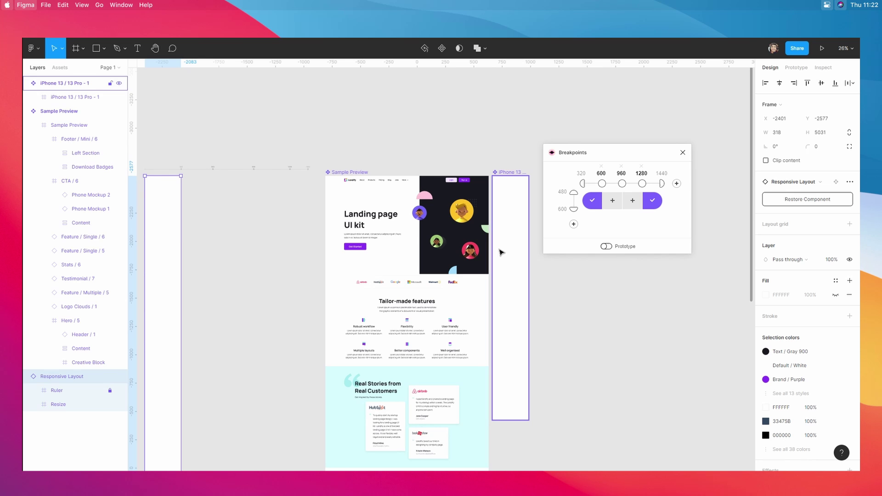
left_click(338, 121)
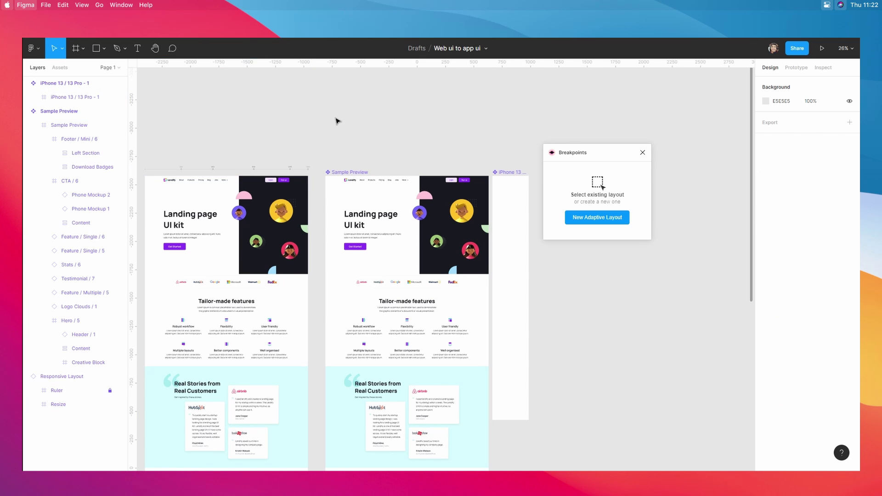
Examine how Sample Preview's hero section is built, checking its Creative Block, Content and Header Copy layers
scroll(338, 121, "up", 5)
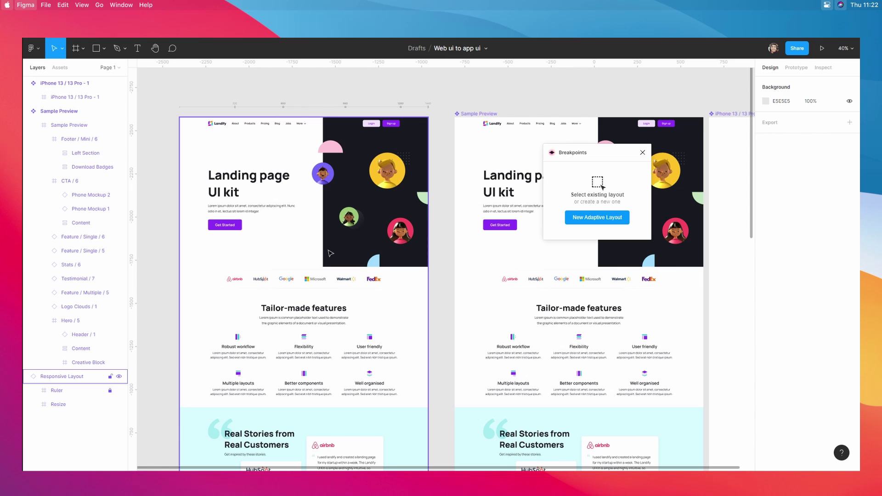
left_click(363, 200)
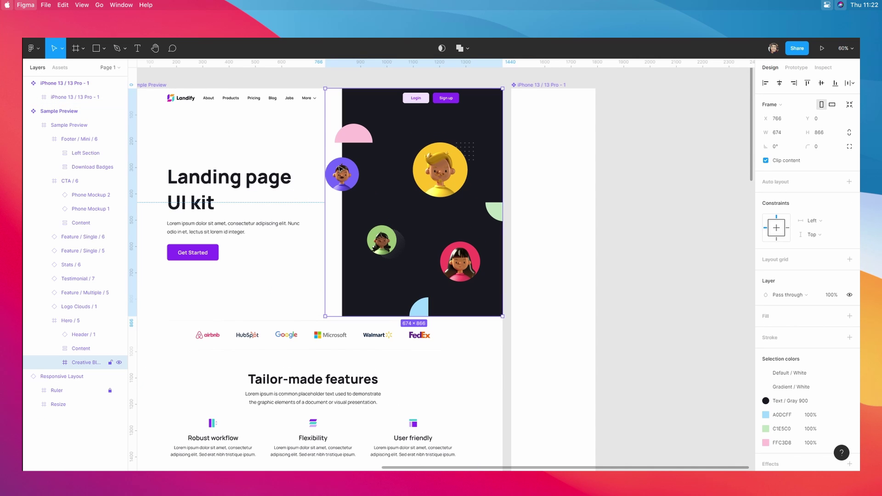
left_click(244, 152)
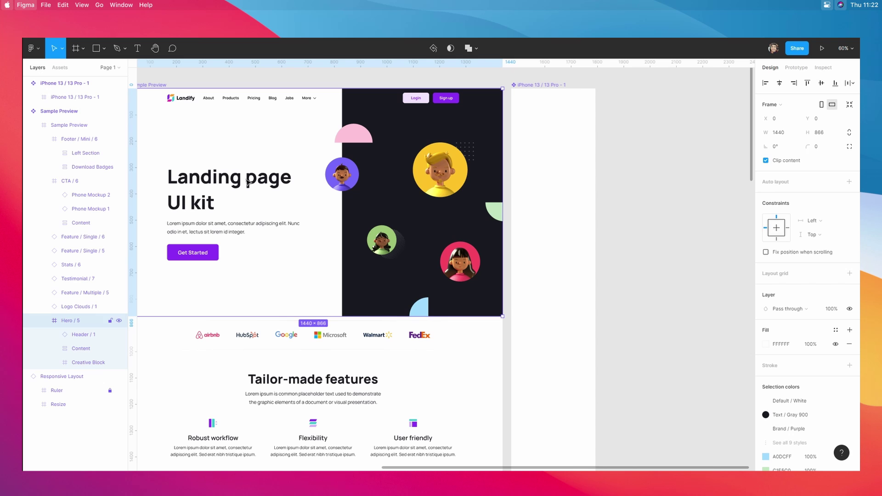
left_click(244, 185)
left_click(244, 186)
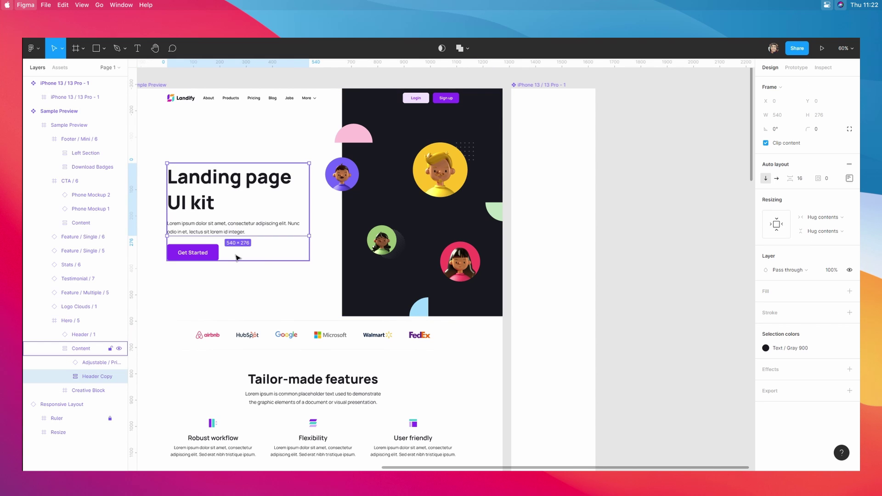
left_click(268, 261)
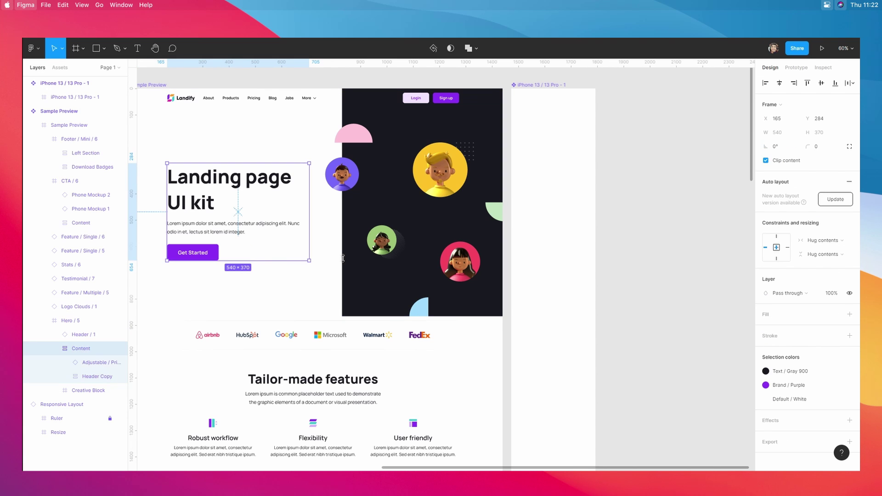
left_click(391, 239)
left_click(656, 299)
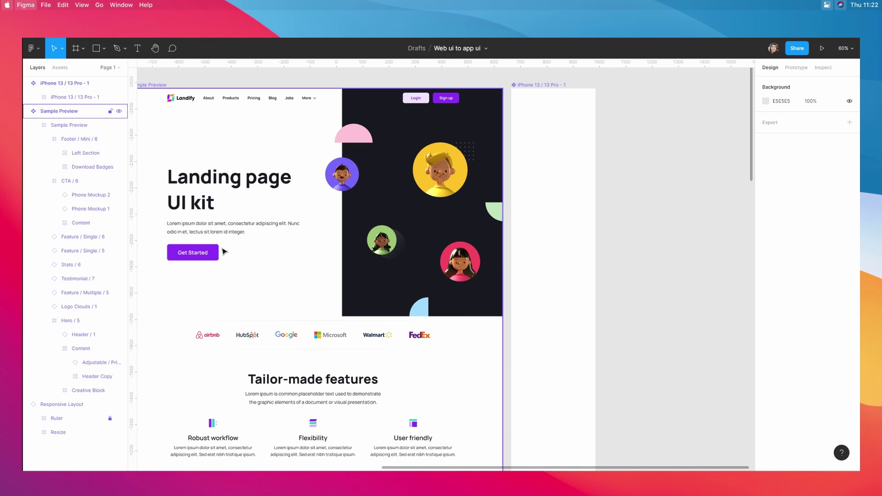
Place a copy of Hero / 5 without its header in the iPhone frame and scale it down to the frame's width
left_click(224, 250)
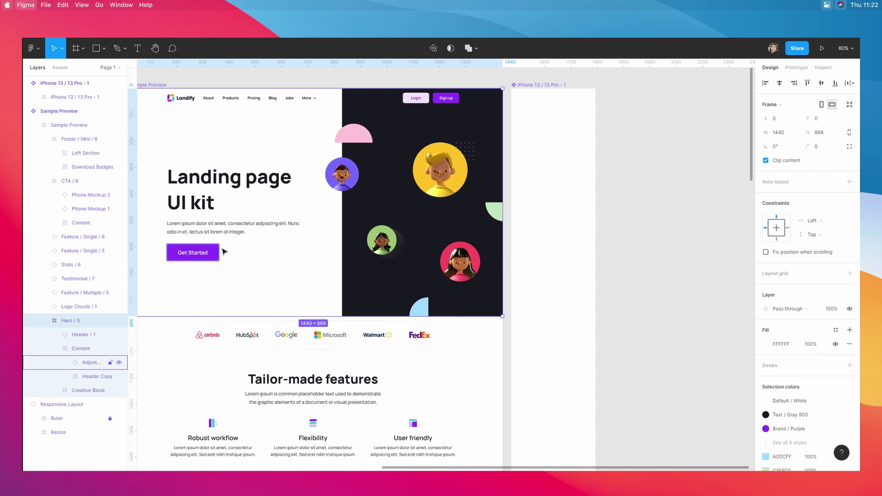
left_click(541, 140)
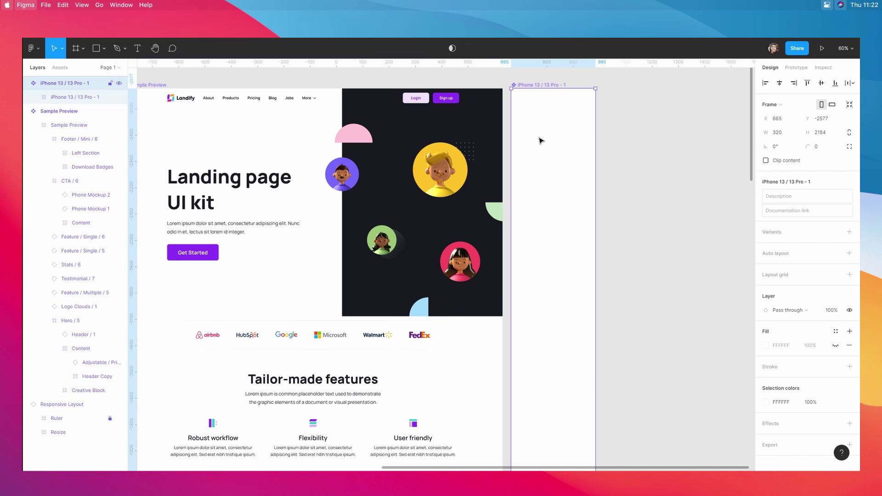
key("super+v")
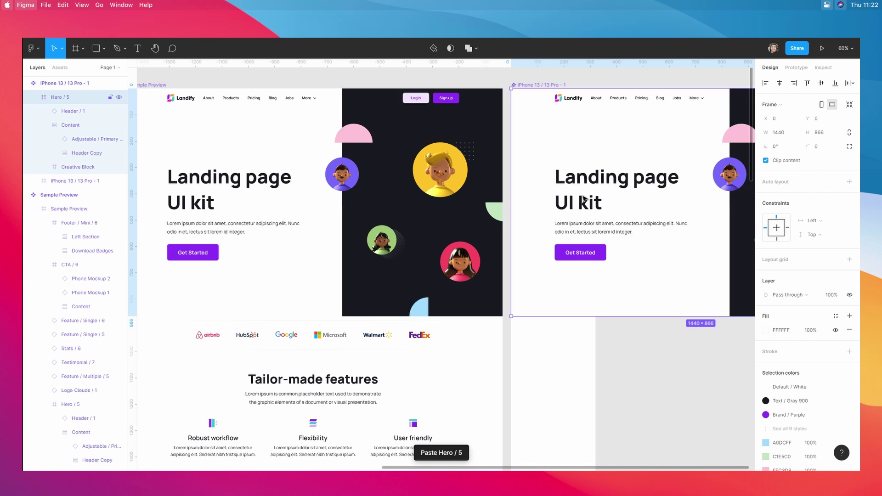
left_click_drag(661, 285, 434, 318)
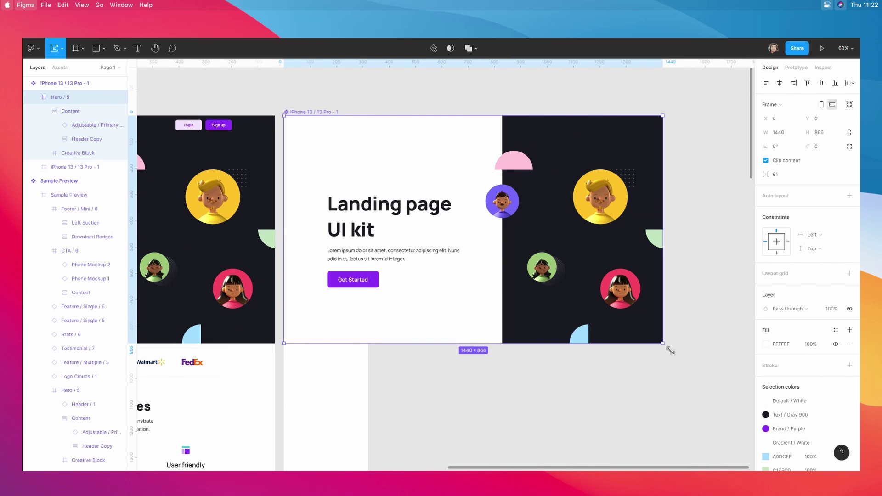
left_click_drag(671, 351, 376, 174)
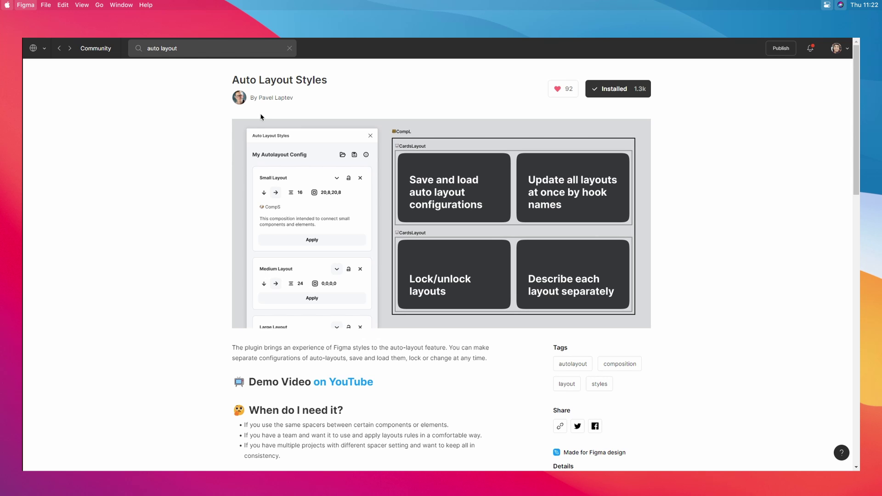
Look at the Auto Layout Styles plugin's Community page
left_click_drag(232, 80, 331, 80)
left_click(355, 79)
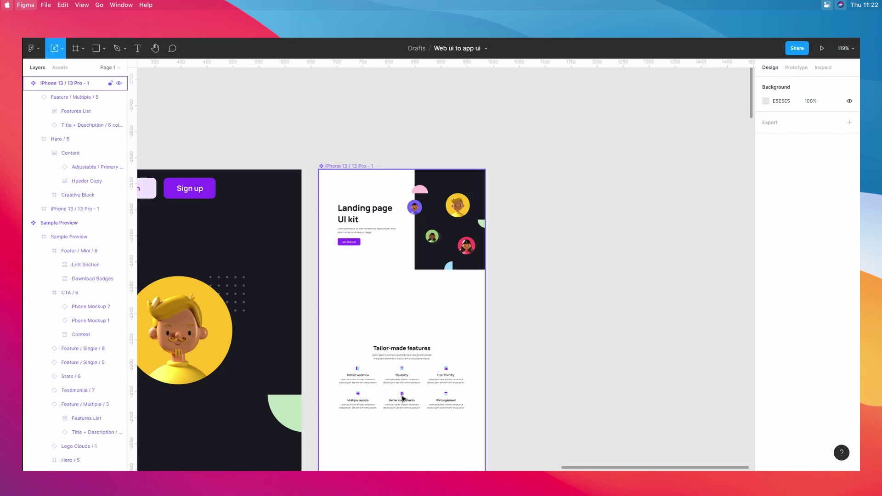
Move the Feature / Multiple / 5 section in the iPhone frame up to Y 306, closer to the hero
scroll(402, 398, "up", 5)
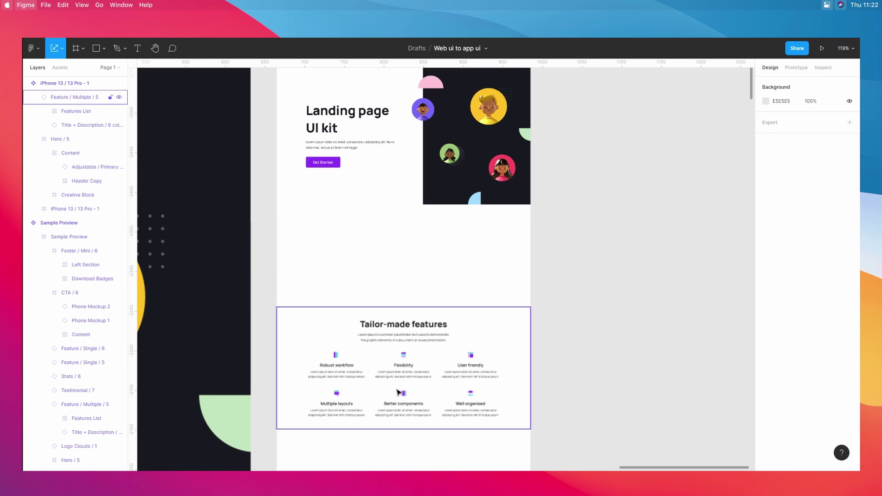
left_click(376, 332)
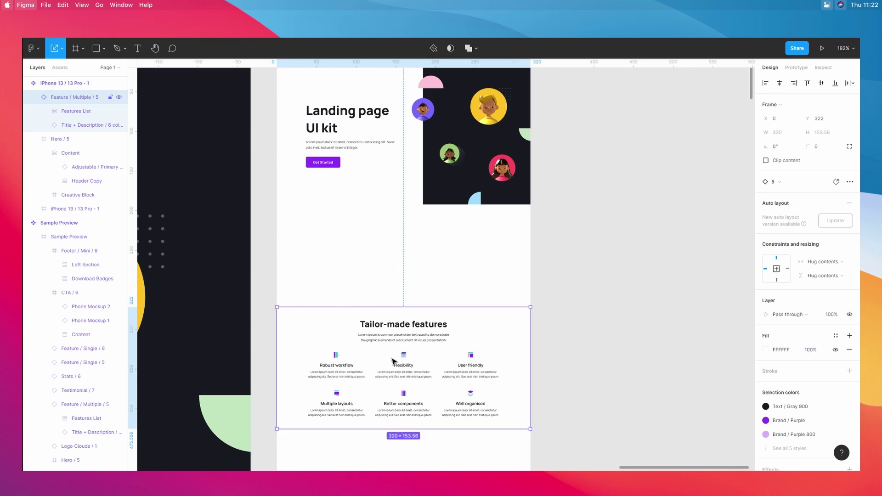
left_click_drag(400, 363, 402, 350)
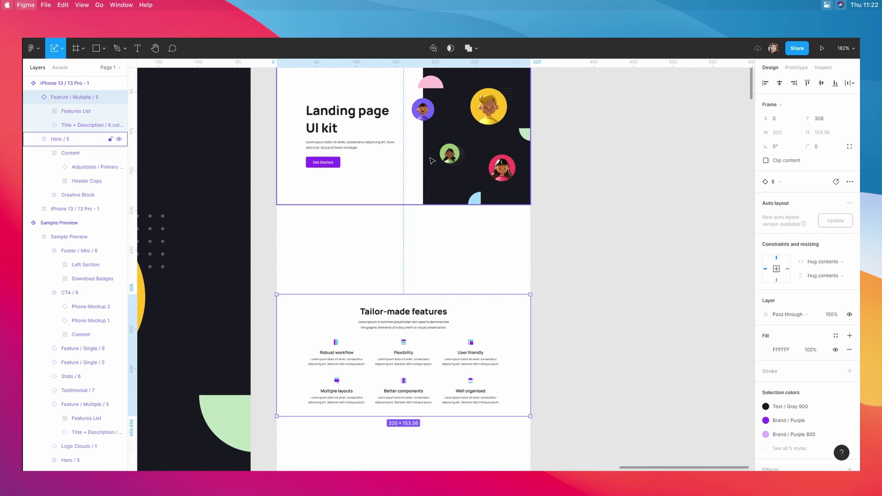
left_click(565, 297)
Look over Sample Preview's sections from hero to fashion trends and compare them with the hero and features in the iPhone frame
left_click_drag(381, 361, 583, 119)
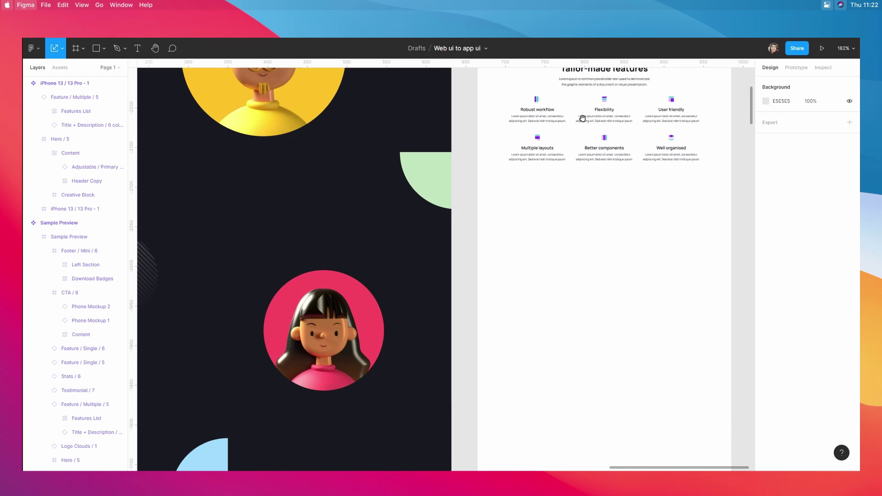
left_click_drag(433, 353, 509, 91)
scroll(467, 250, "down", 10)
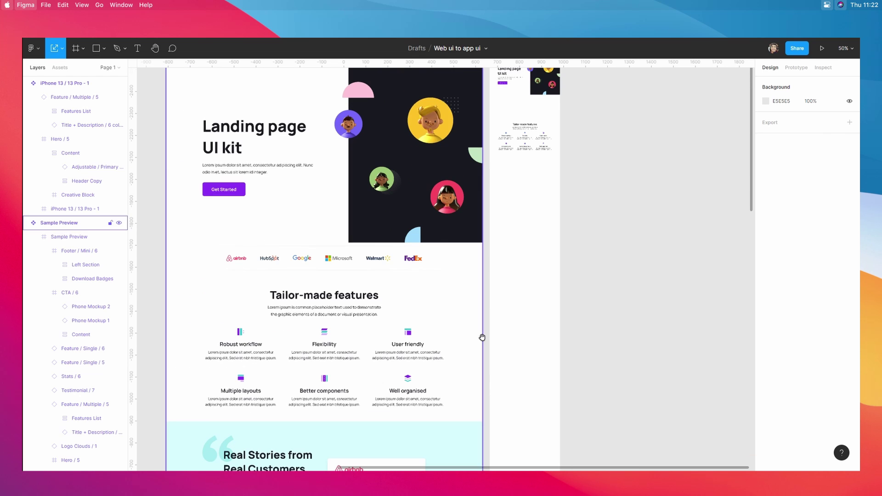
scroll(460, 271, "down", 3)
scroll(395, 209, "down", 4)
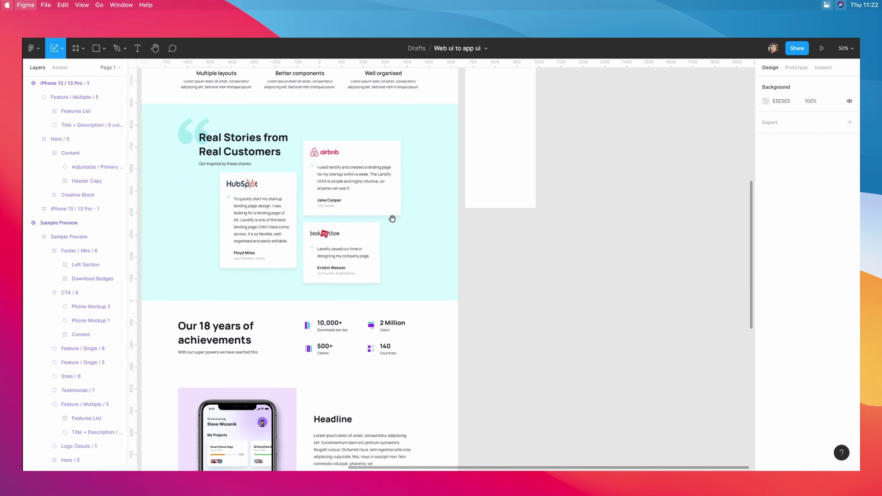
scroll(467, 374, "down", 10)
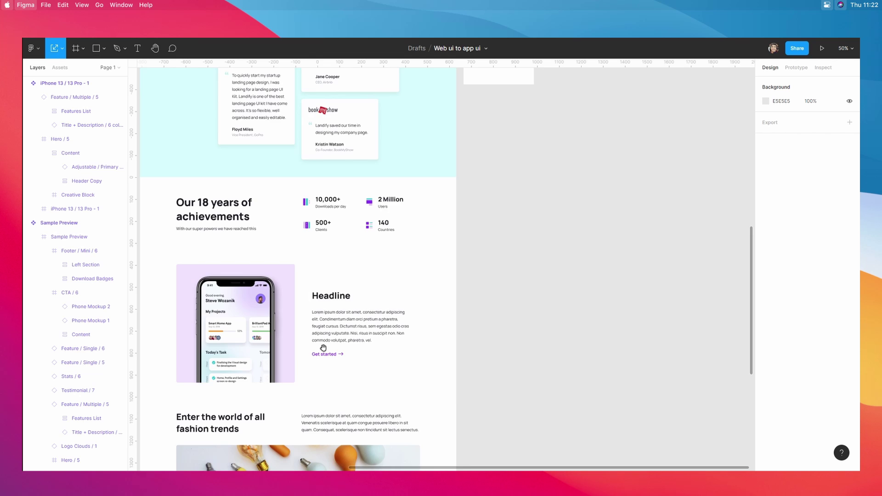
scroll(403, 368, "up", 20)
scroll(398, 339, "right", 5)
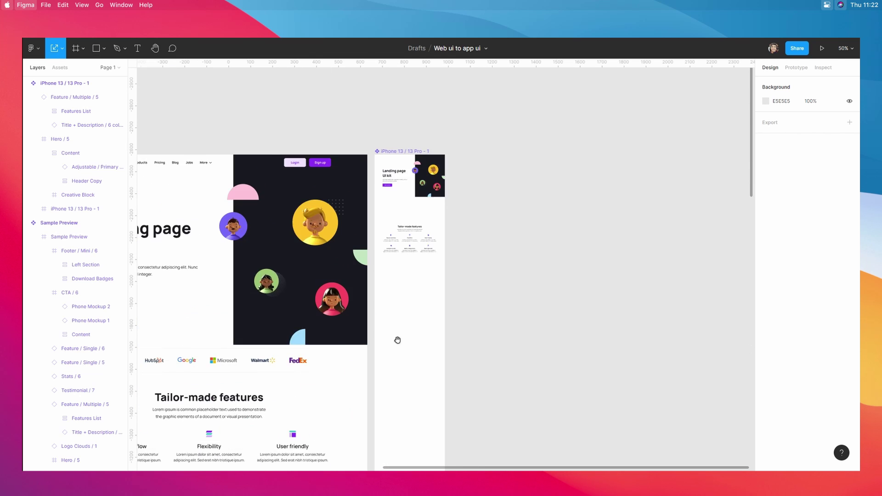
scroll(407, 269, "up", 10)
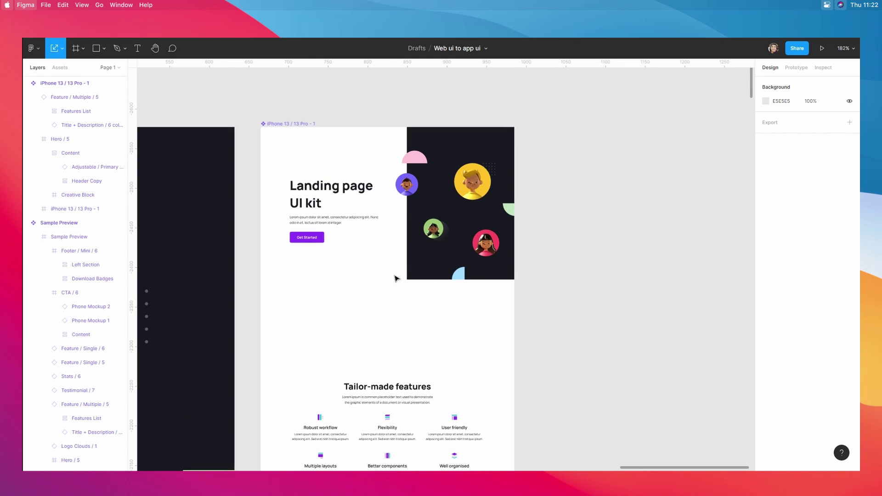
Delete the User 1 avatar and the pink Half Circle 1 from the Creative Block of the iPhone frame's hero
left_click(459, 174)
left_click(458, 173)
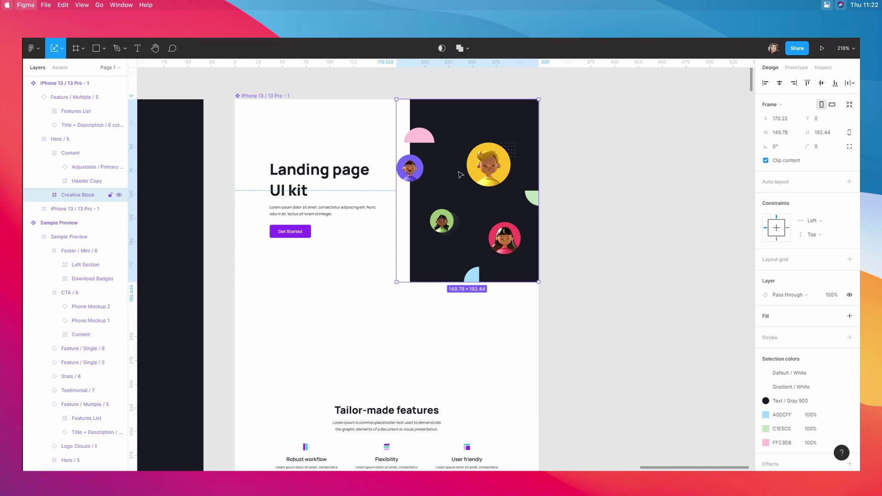
left_click(414, 172)
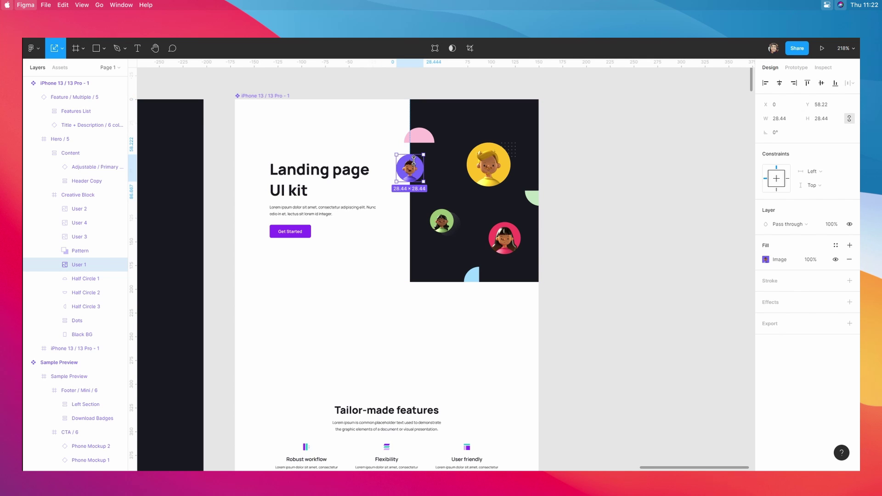
key("Delete")
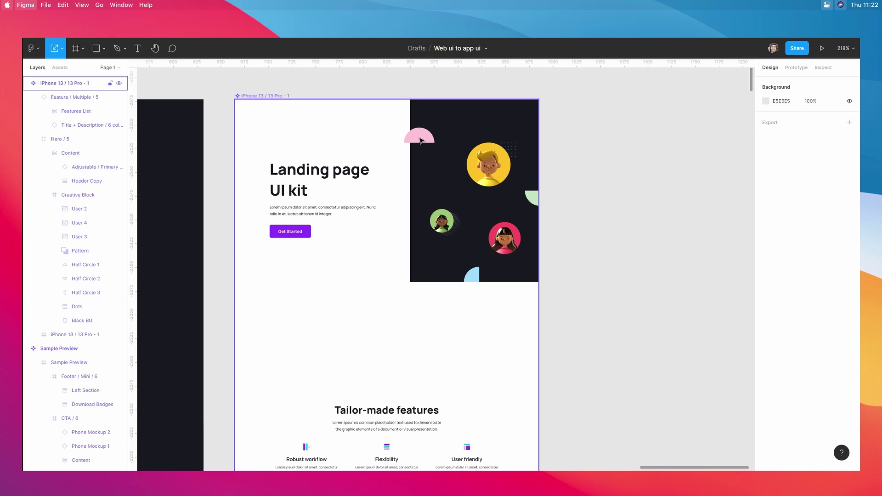
left_click(421, 140)
double_click(424, 143)
double_click(427, 143)
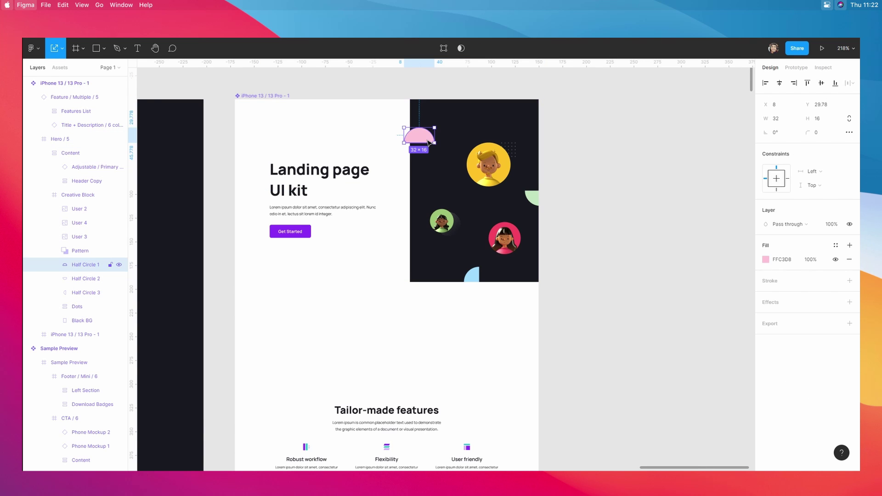
key("Delete")
Scale the hero's Creative Block down proportionally to about 145 × 186
left_click(447, 213)
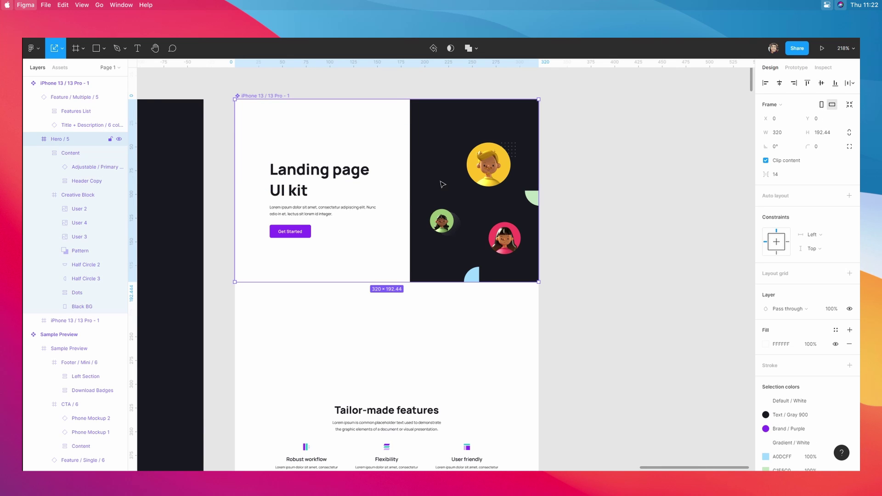
double_click(433, 211)
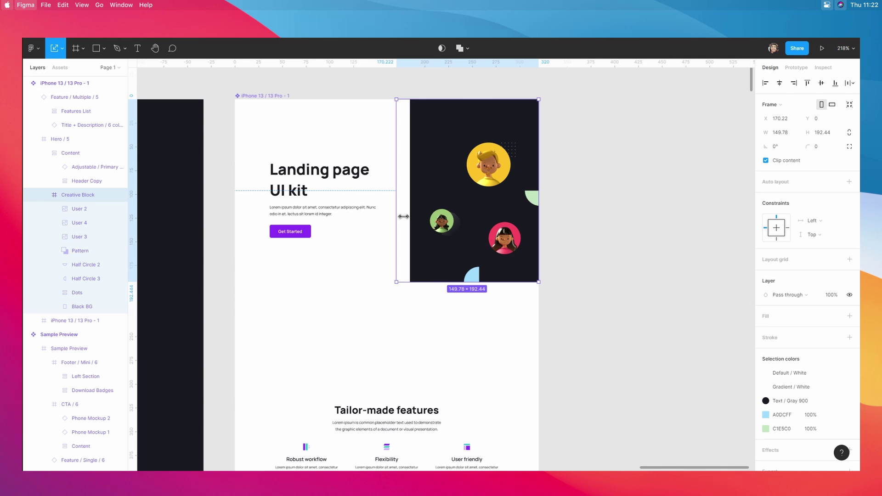
left_click_drag(397, 212, 408, 212)
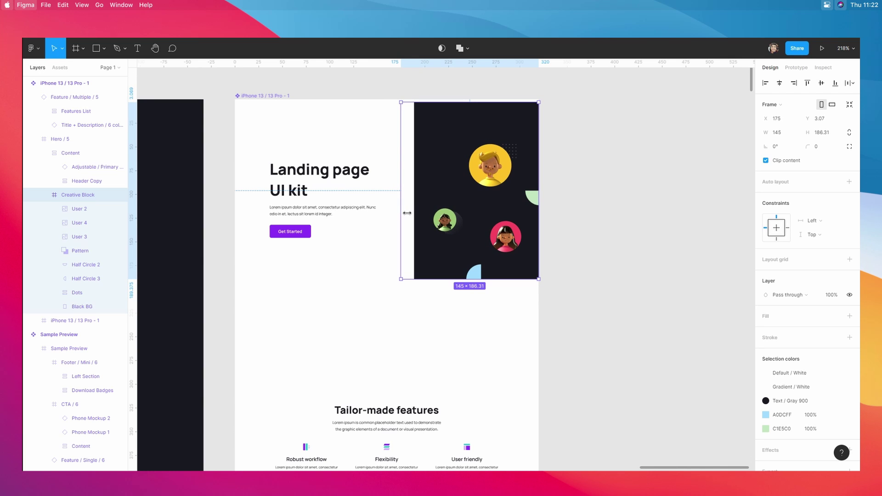
left_click(636, 170)
Run the Auto Layout Styles plugin on the Hero / 5 frame
left_click(479, 174)
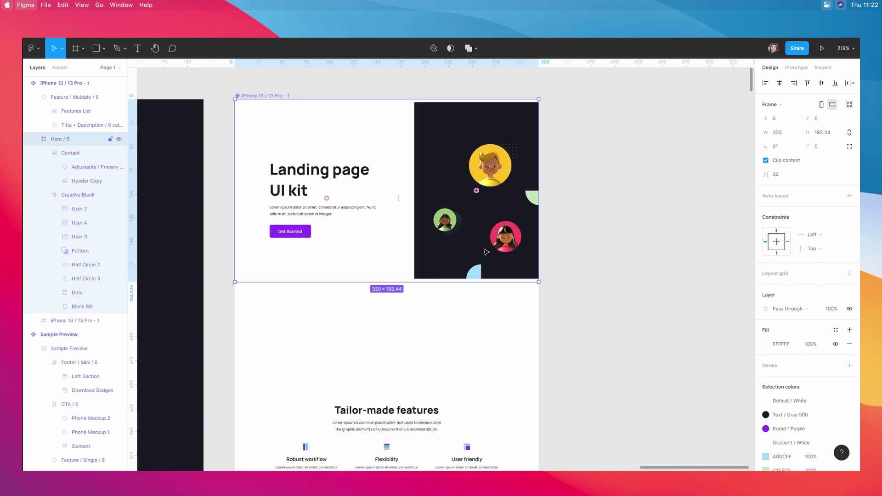
key("super+slash")
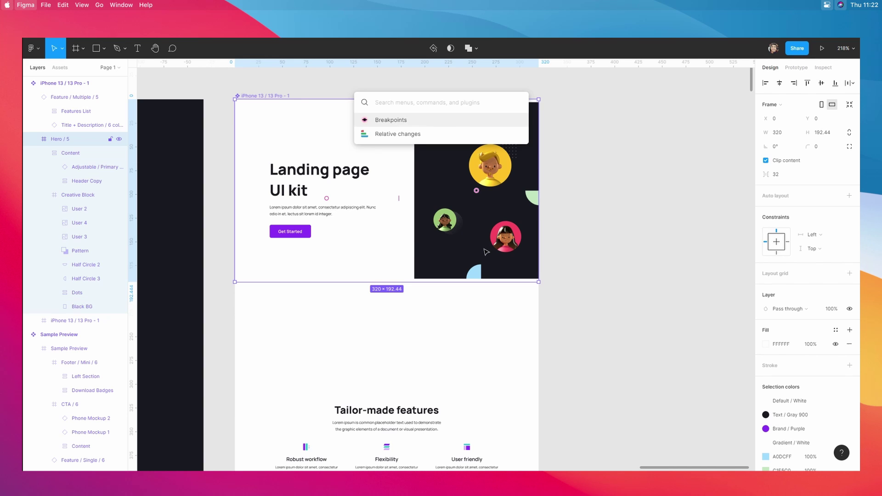
type("auto")
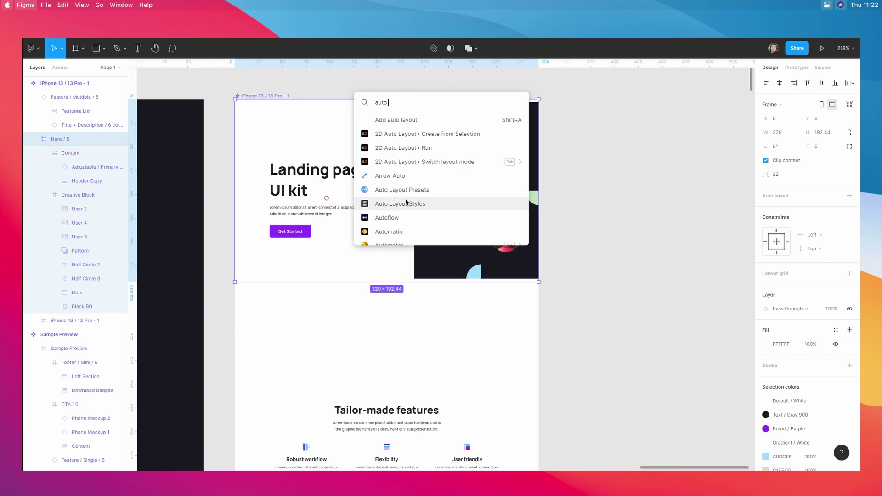
scroll(404, 184, "down", 3)
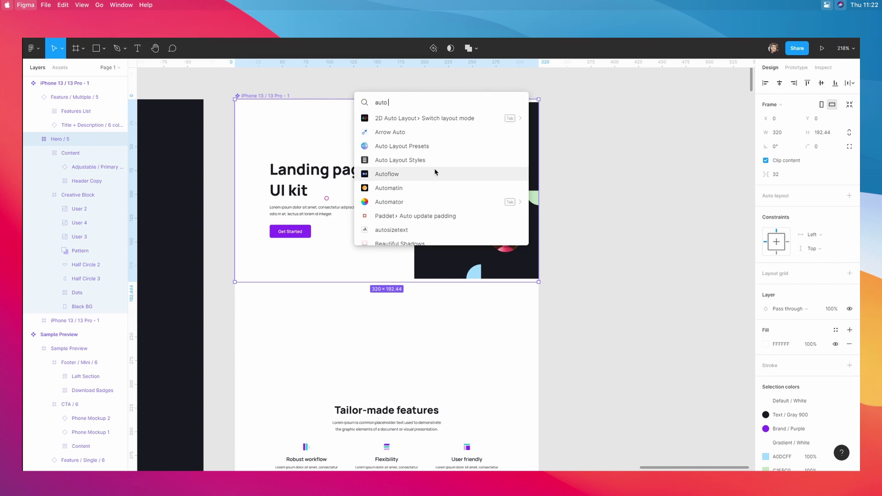
left_click(400, 160)
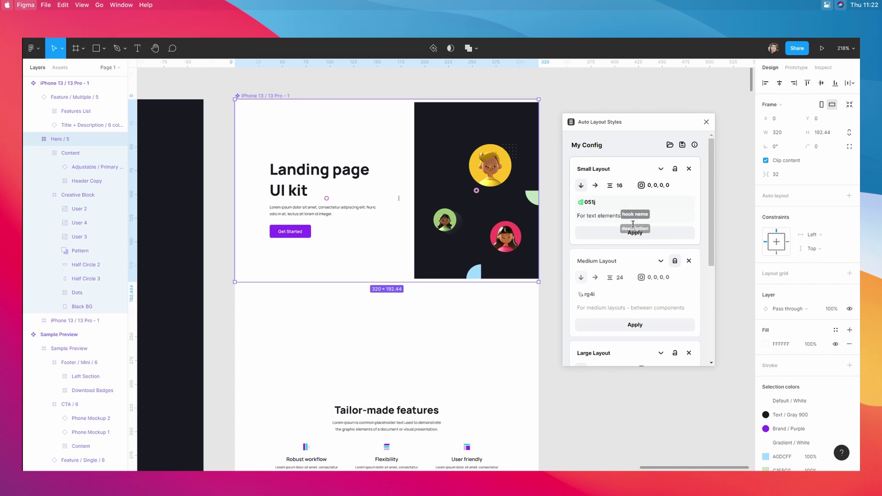
Look through the plugin's layout styles and rename the Small Layout's hook to Mobile
scroll(628, 306, "down", 5)
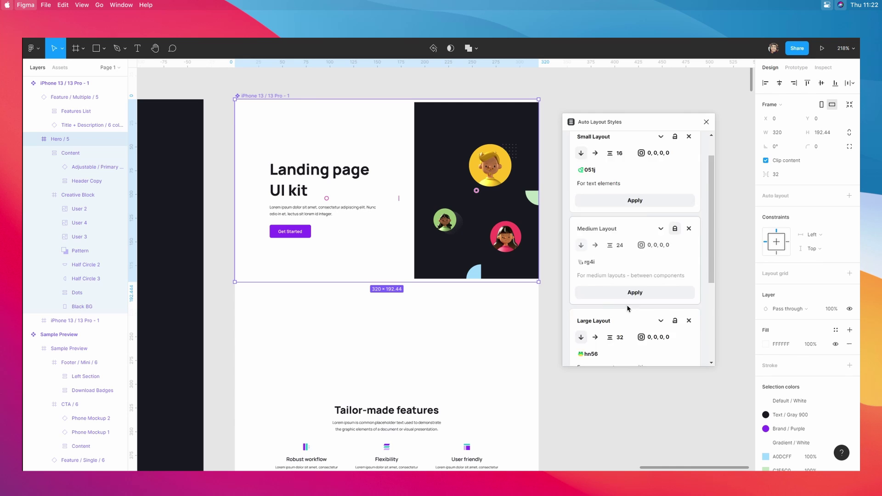
scroll(627, 303, "up", 5)
scroll(626, 299, "down", 5)
scroll(639, 285, "down", 2)
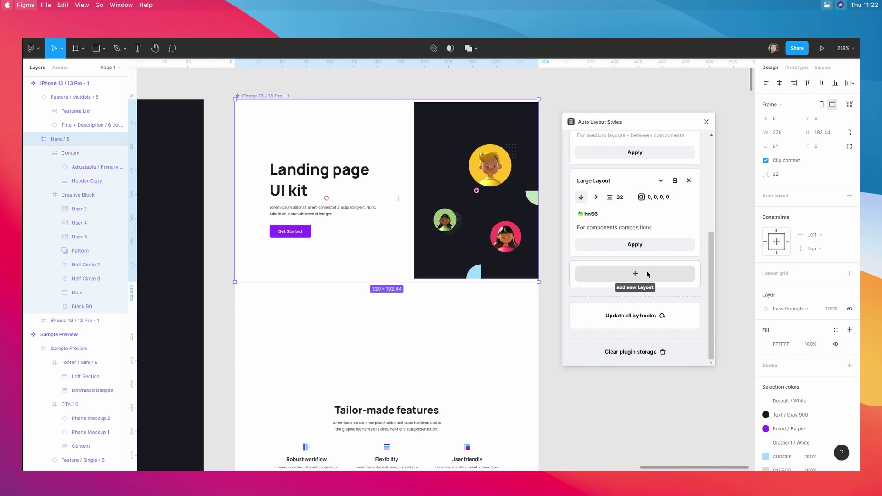
scroll(646, 271, "up", 5)
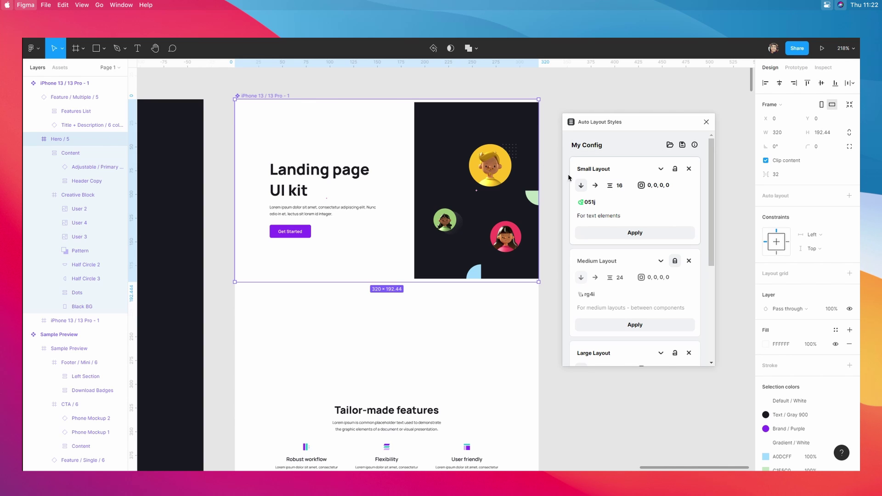
double_click(591, 203)
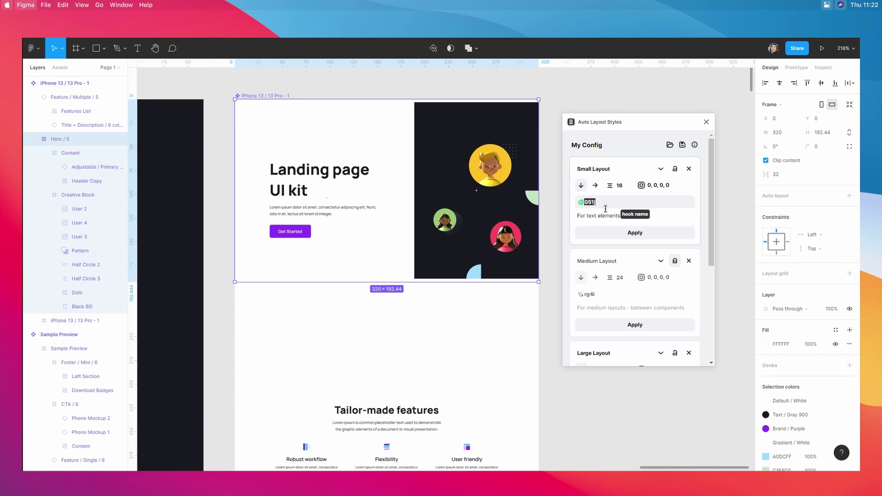
type("Mobile")
left_click(598, 204)
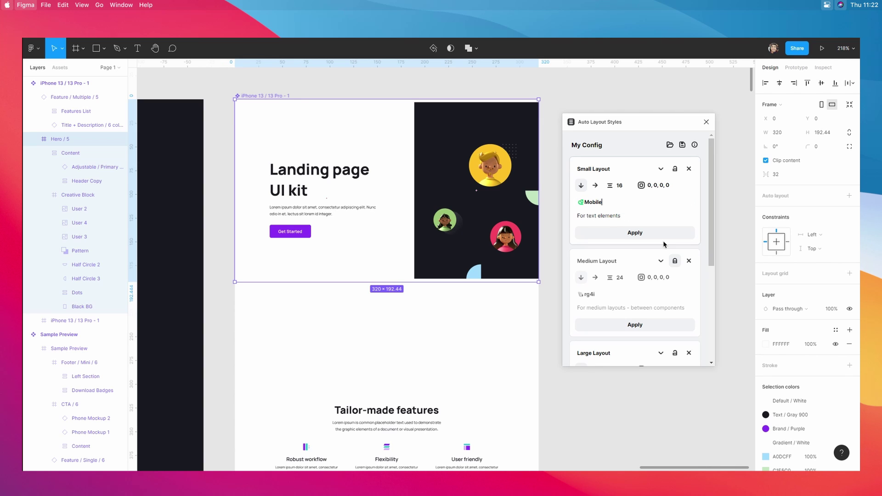
Set the Small Layout's right and left paddings to 16 and apply the style to the Hero / 5 frame
left_click(642, 185)
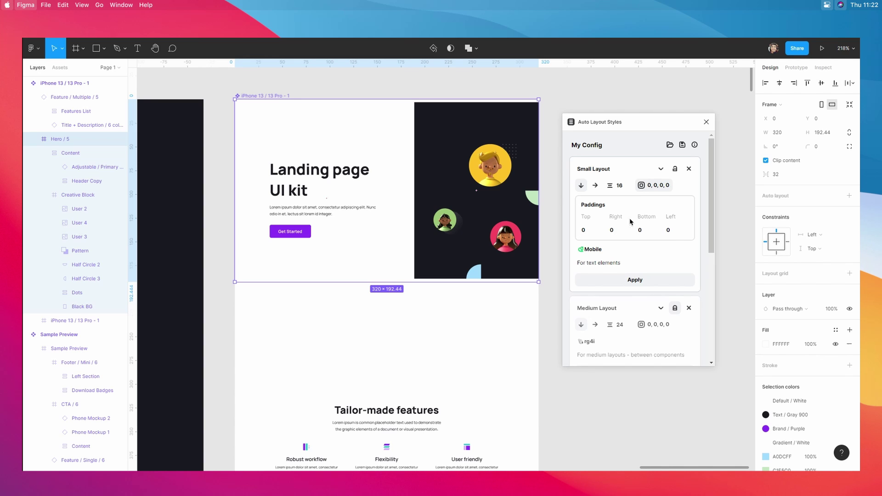
left_click(620, 237)
type("16")
left_click(677, 235)
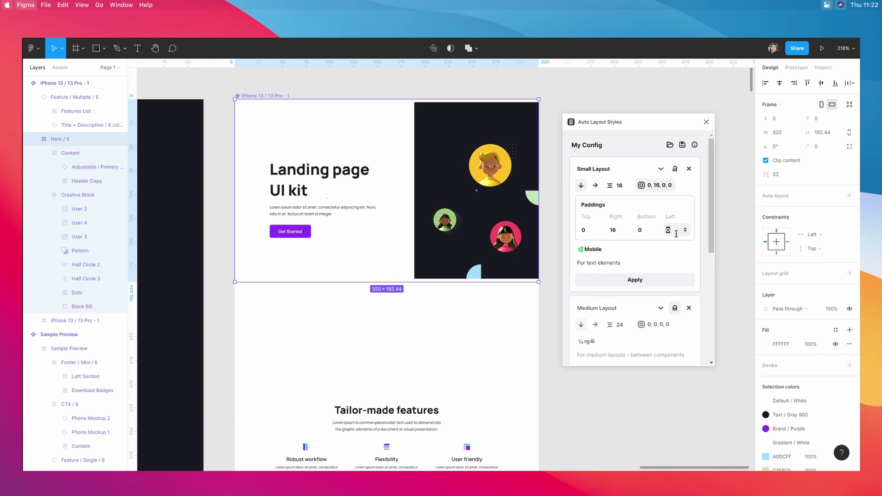
type("16")
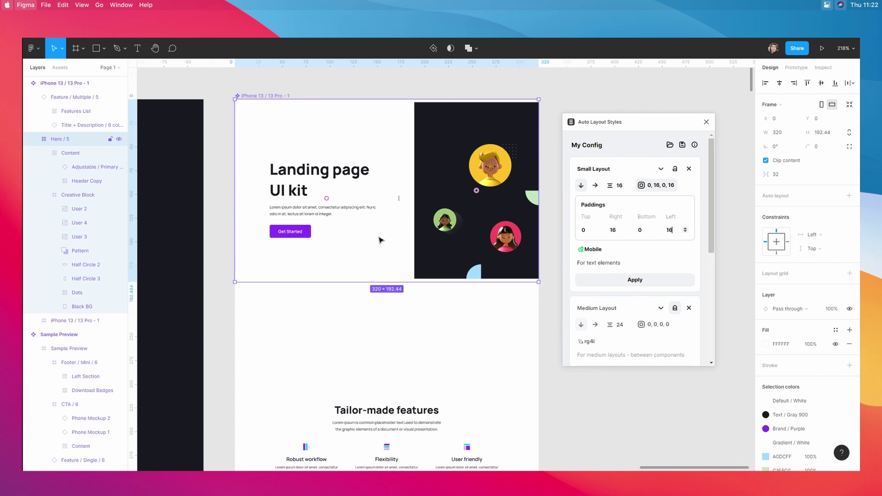
left_click(636, 280)
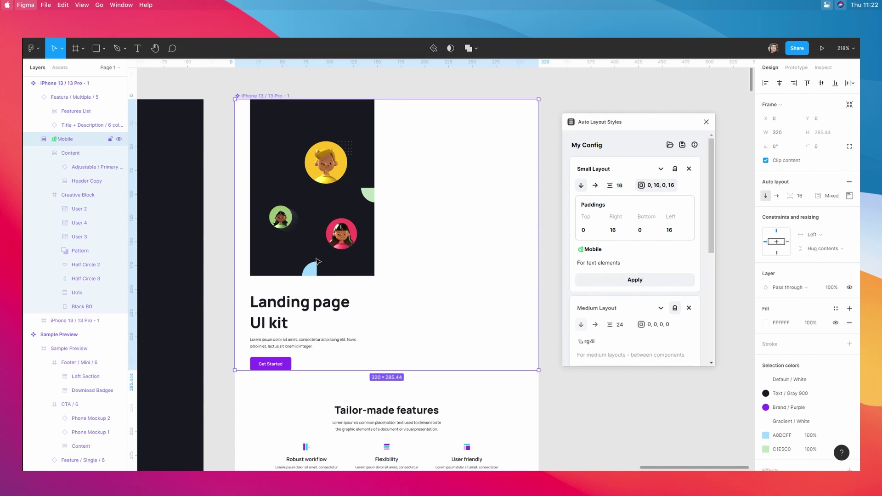
Remove the Black BG from the hero's Creative Block and rearrange its avatars and half circle above the heading
left_click(293, 199)
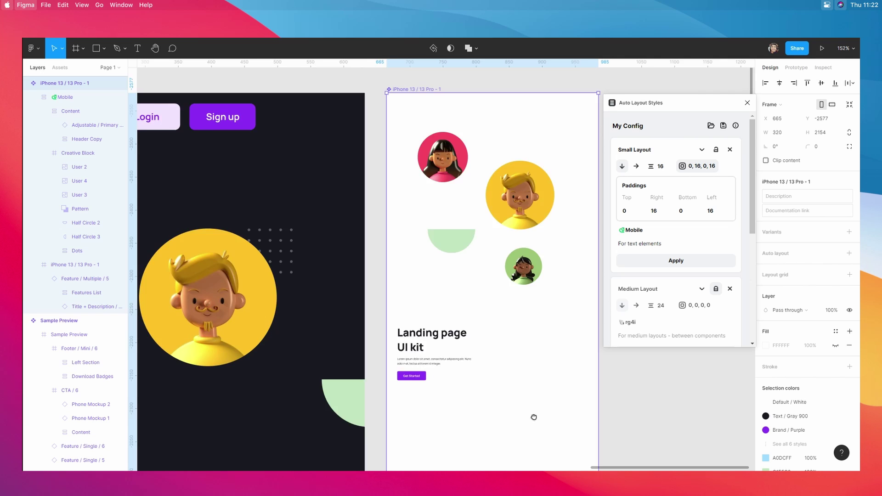
Move the Feature / Multiple / 5 section up to Y 539 and detach it from its component
scroll(532, 416, "down", 6)
left_click(444, 285)
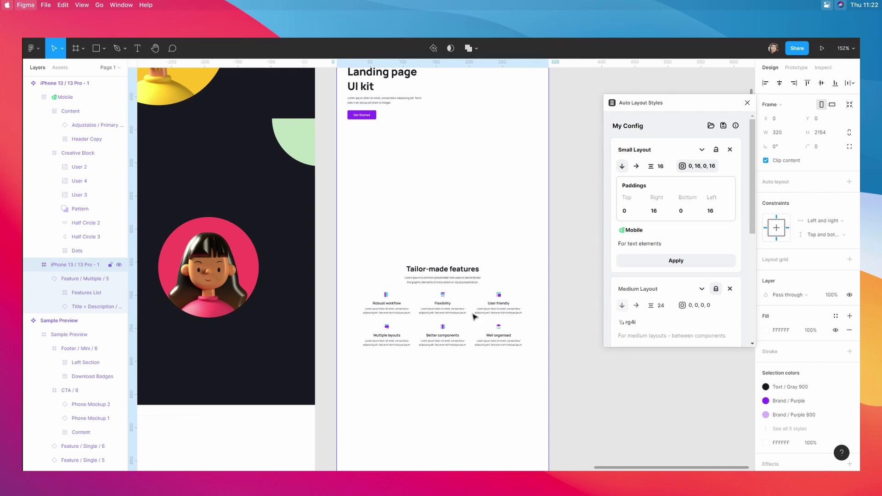
left_click(490, 276)
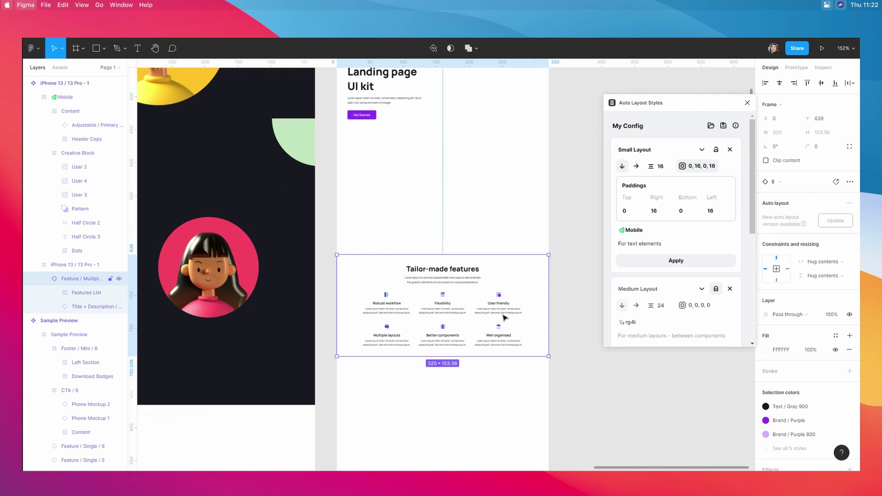
left_click_drag(479, 321, 479, 263)
key("alt+super+b")
Set all Small Layout paddings to 0 and apply the vertical style to Row 1 and Row 2 of the Features List
left_click(449, 236, "super")
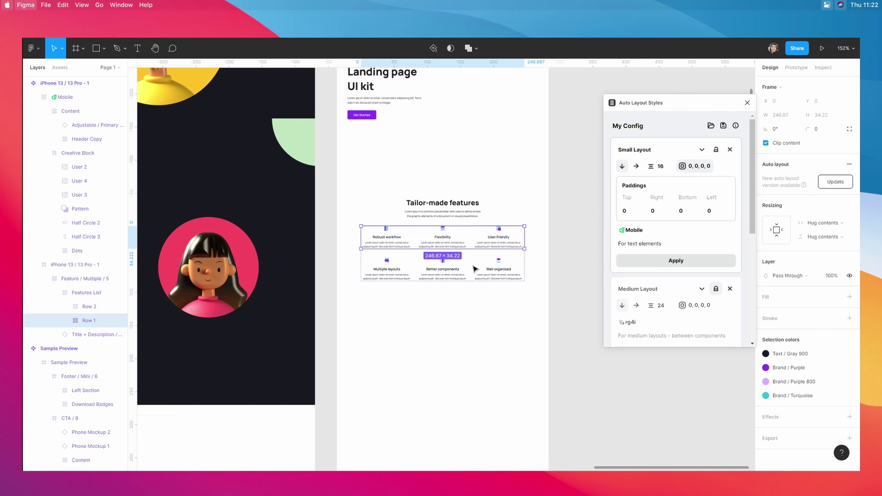
left_click(688, 262)
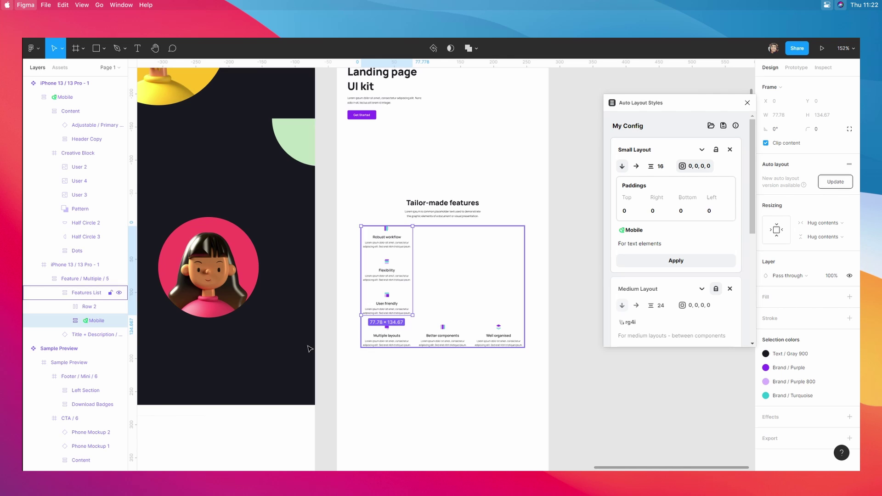
left_click(421, 337)
key("Escape")
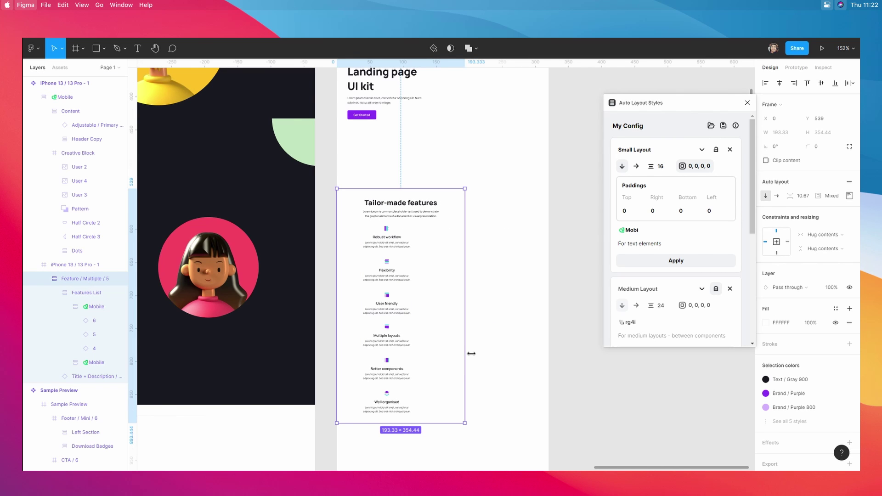
left_click_drag(469, 352, 550, 350)
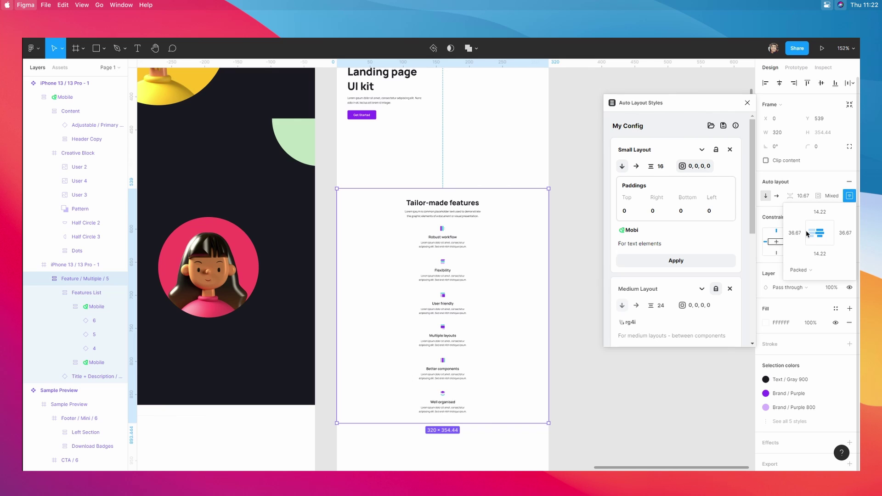
Centre the contents of the Feature / Multiple / 5 section horizontally with its auto layout alignment
left_click(845, 200)
left_click(850, 199)
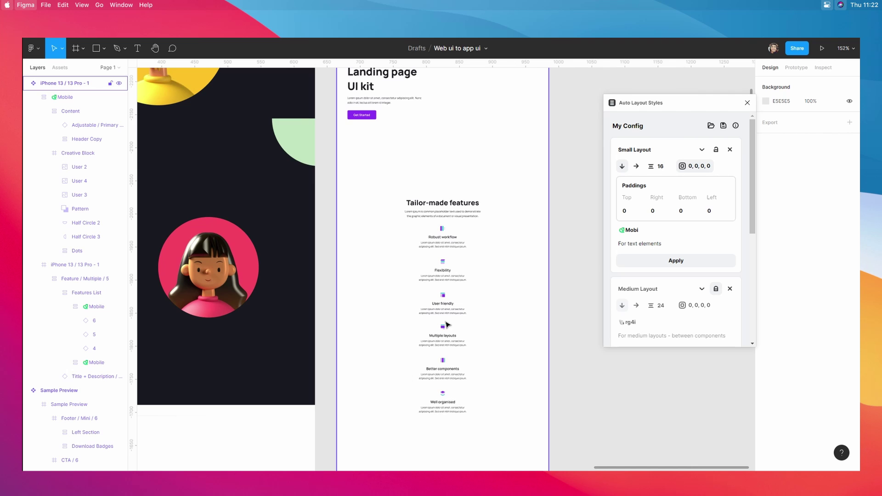
scroll(426, 283, "up", 3)
left_click(439, 297)
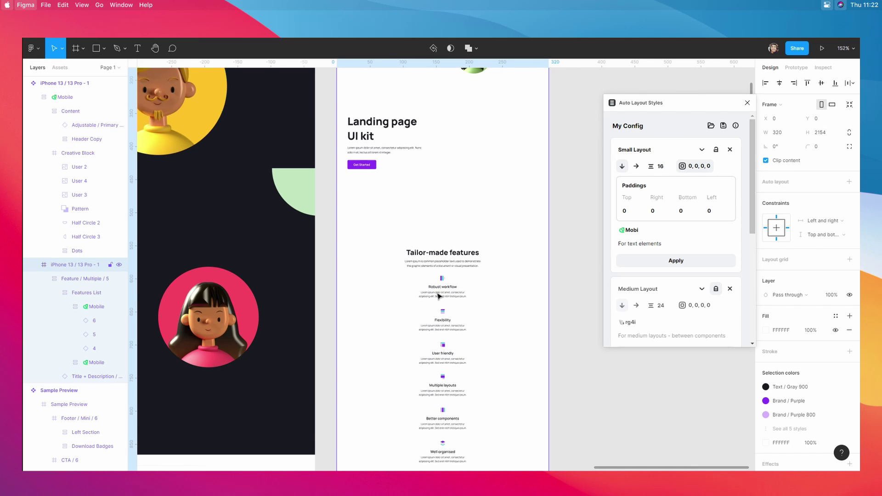
Move the Feature / Multiple / 5 section up, closer to the hero's heading and Get Started button
left_click(439, 296)
left_click_drag(447, 306, 450, 260)
left_click(558, 173)
left_click_drag(532, 177, 503, 153)
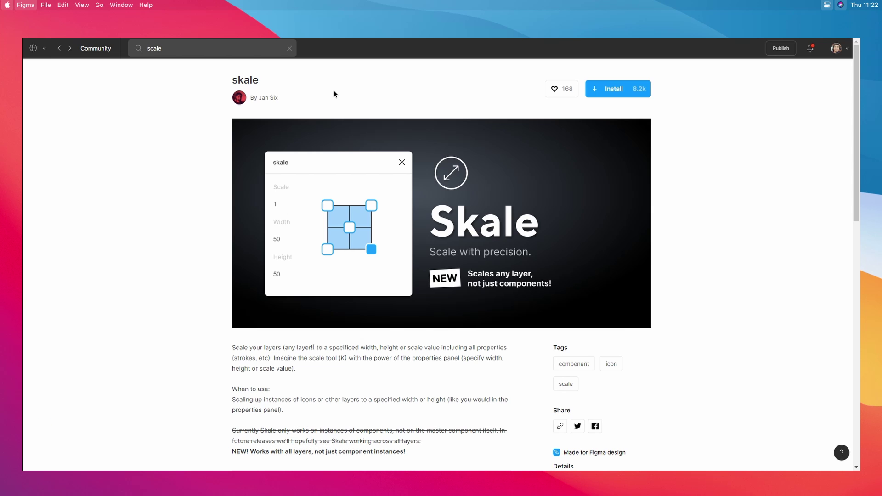
Like and install the skale plugin from the Community, and run it on the hero's Content frame
left_click(551, 92)
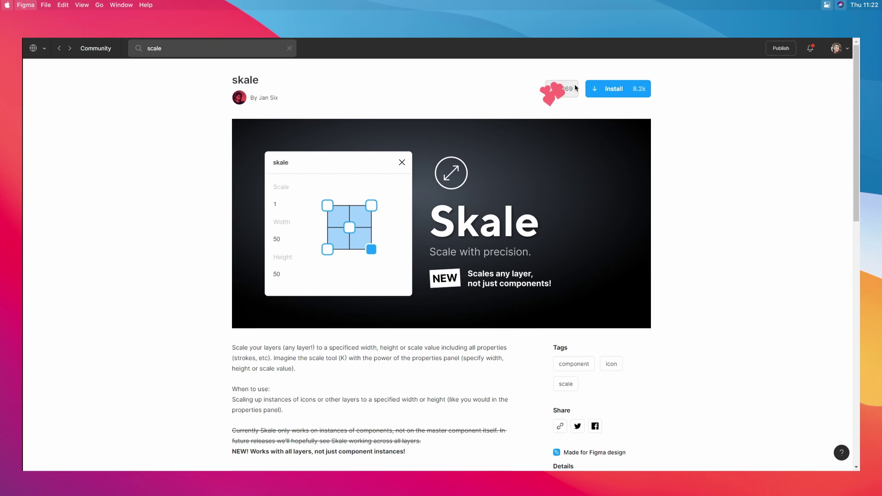
left_click(614, 89)
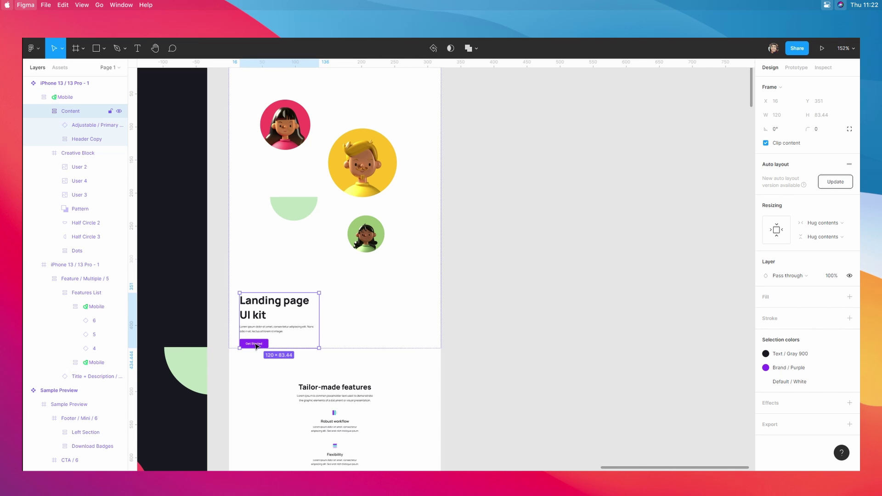
key("super+slash")
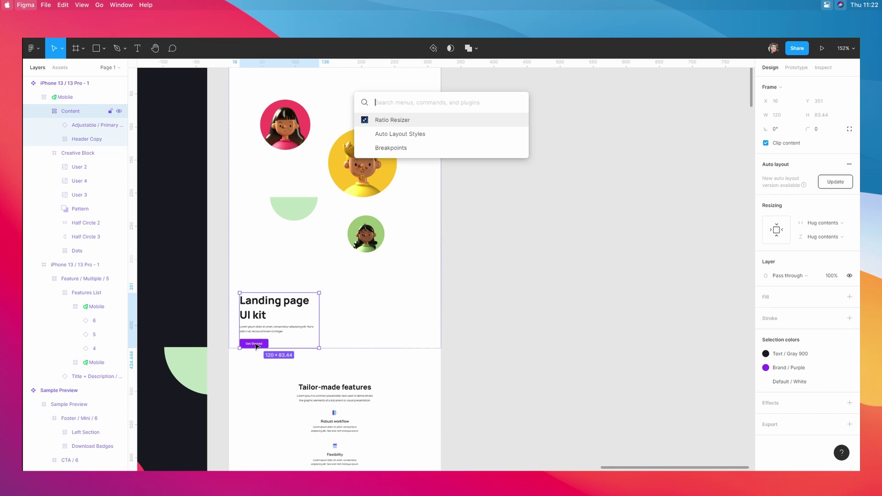
type("skale")
key("Return")
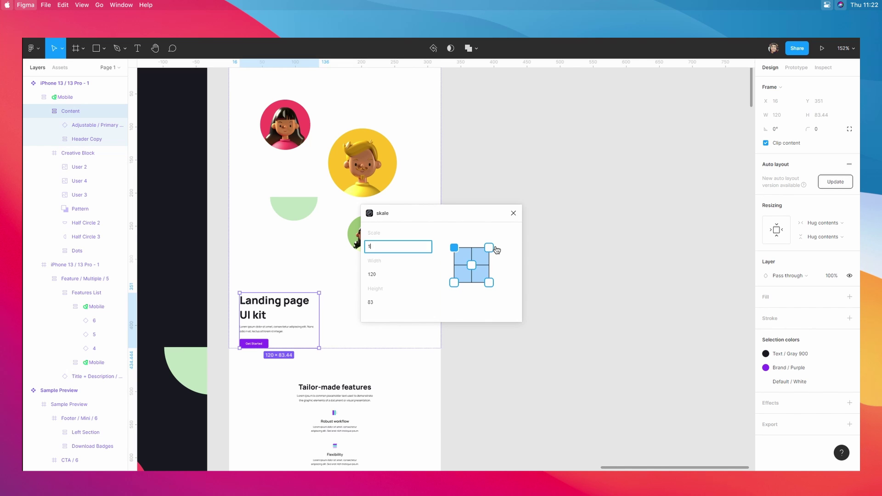
Scale the hero's Content frame by a factor of 2 with the centre anchor, keeping the plugin window clear of the heading
left_click(472, 266)
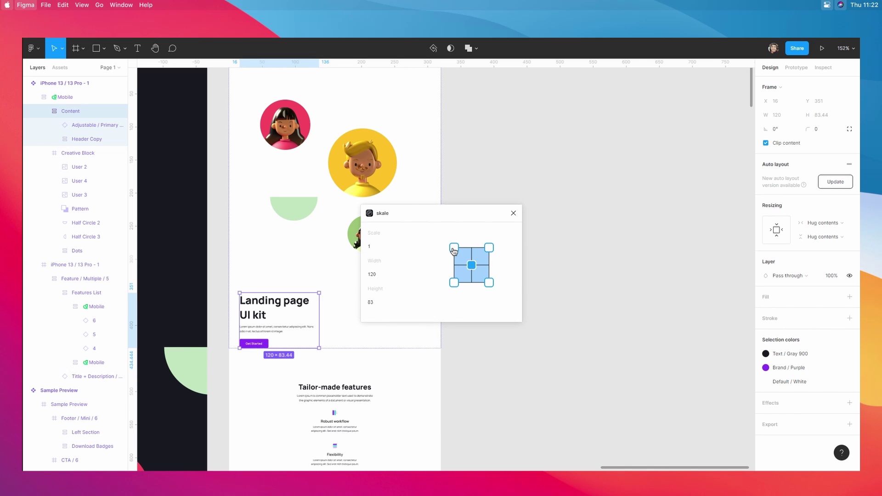
left_click(454, 249)
left_click(490, 249)
left_click(472, 265)
left_click(384, 247)
key("BackSpace")
type("2")
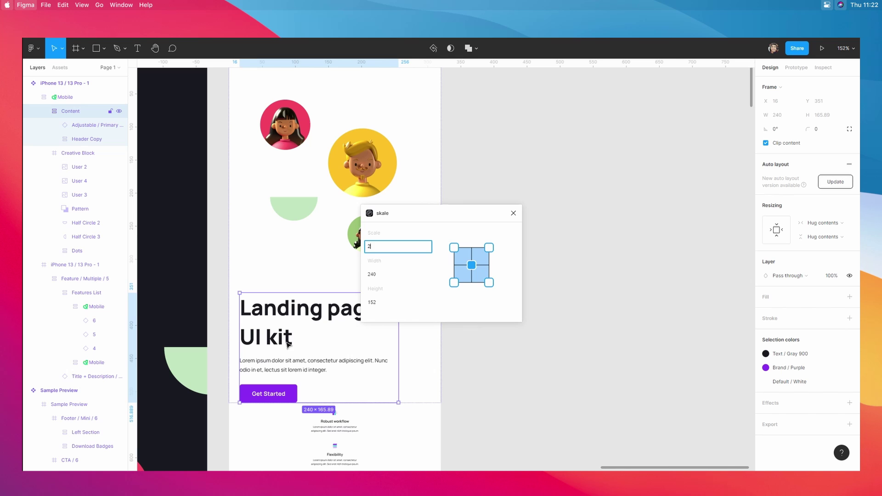
left_click_drag(401, 221, 460, 222)
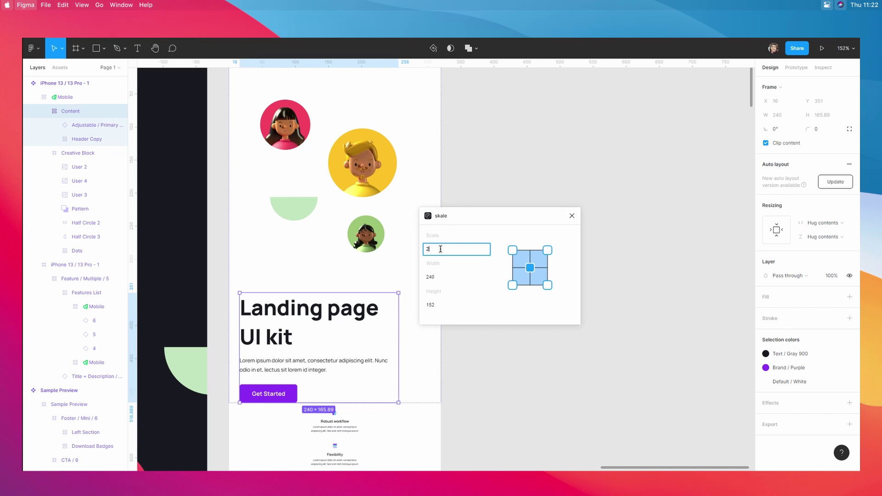
Scale the hero's Content frame to a width of 320
left_click(453, 280)
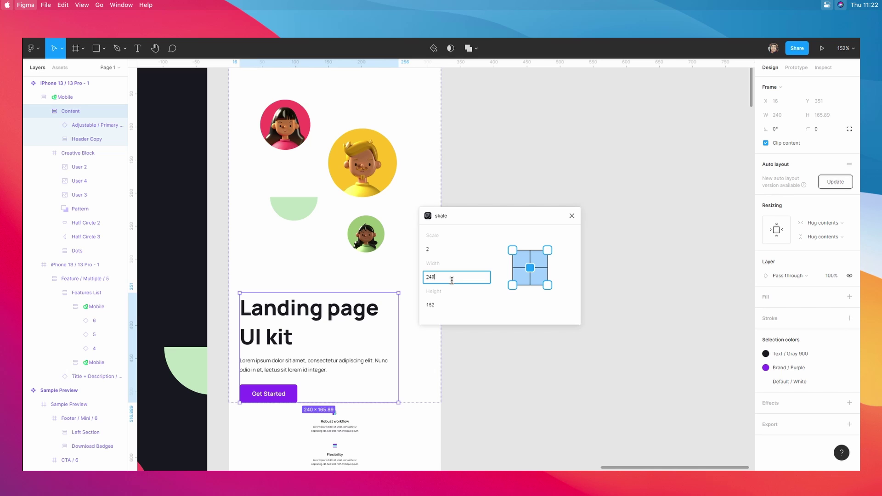
key("BackSpace")
key("BackSpace")
key("BackSpace")
type("32")
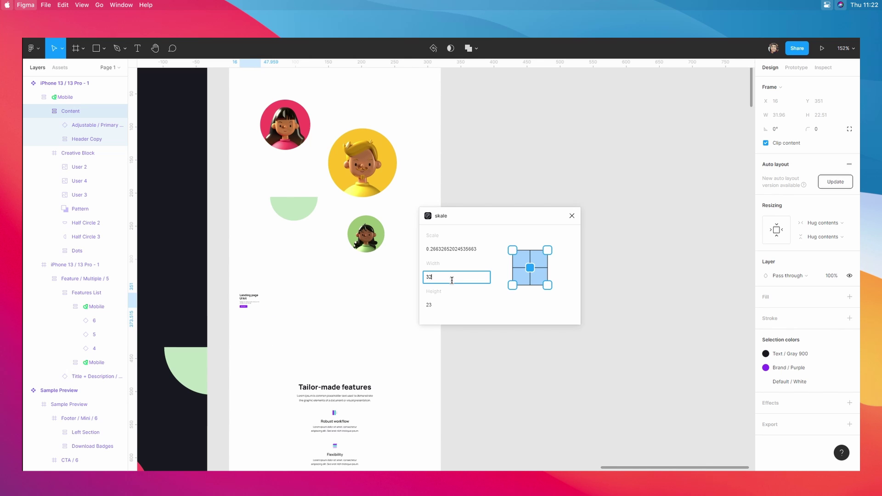
type("0")
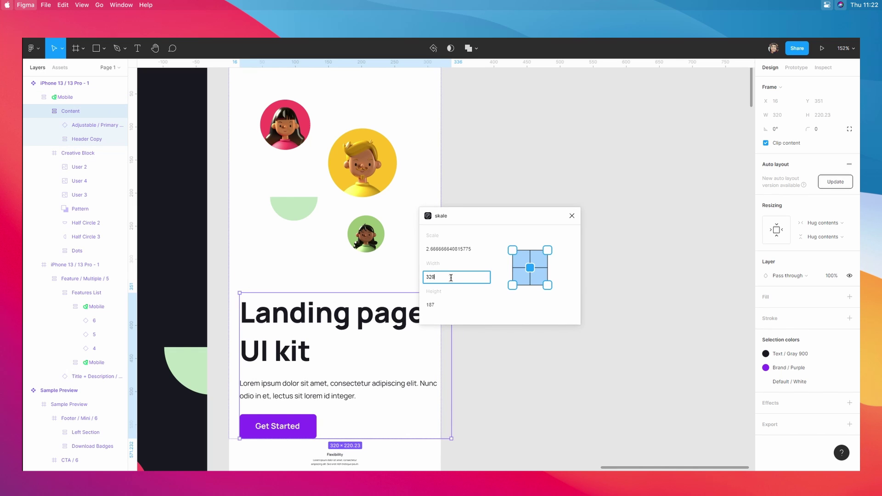
Scale the hero's Content frame to a width of 294 with the centre anchor and close skale
key("BackSpace")
key("BackSpace")
type("24")
key("BackSpace")
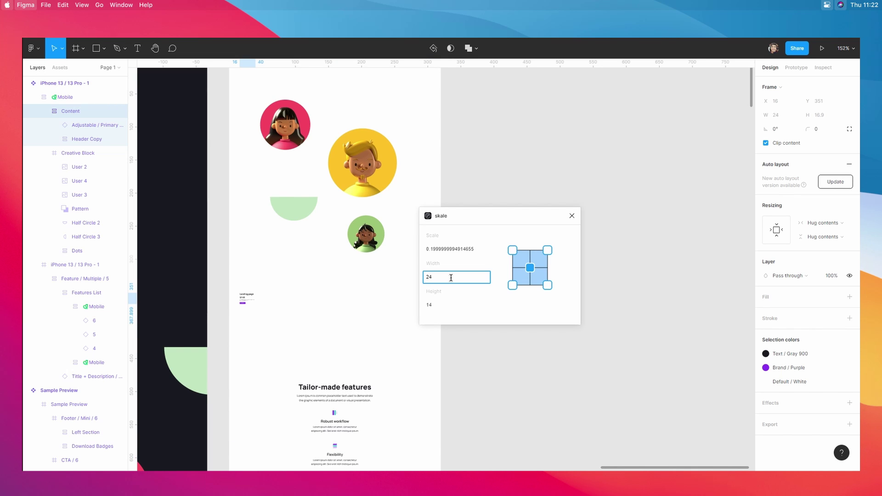
type("94")
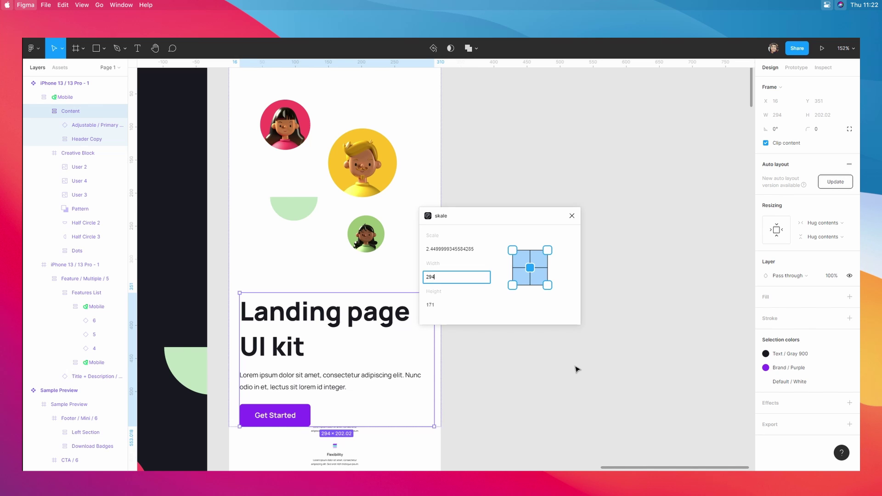
left_click_drag(477, 218, 505, 217)
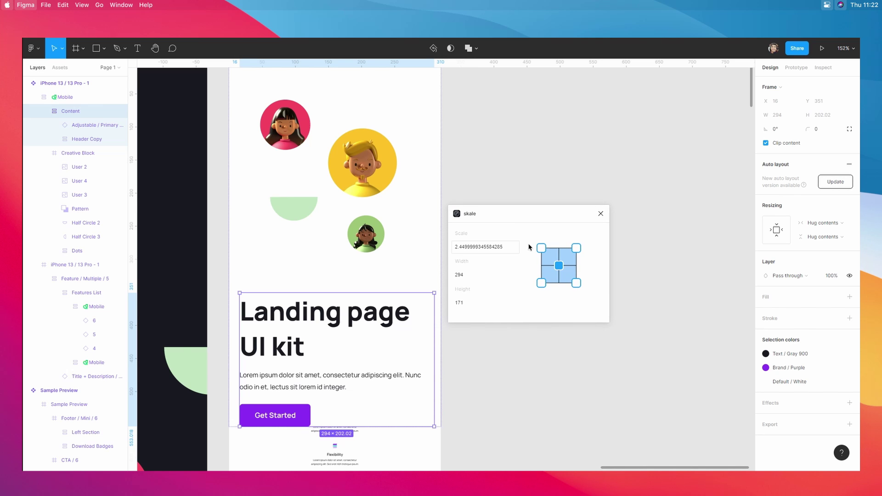
left_click(542, 249)
left_click(576, 249)
left_click(559, 265)
left_click(601, 220)
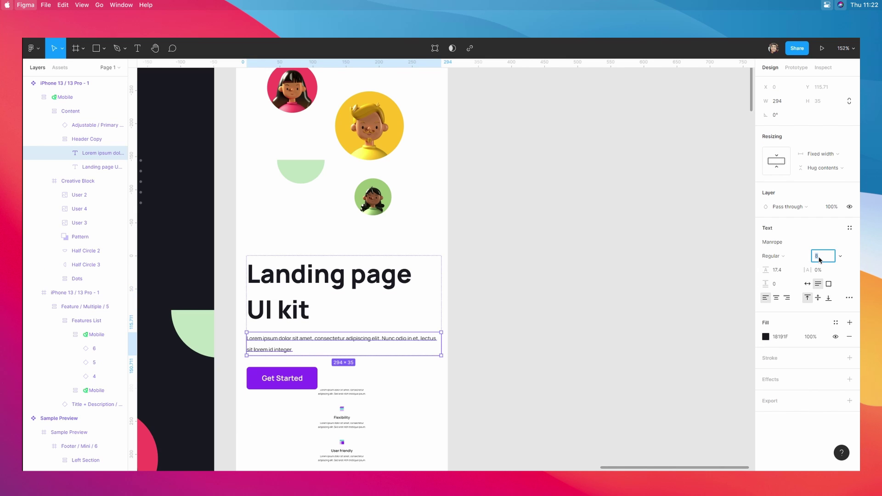
Try font size 16 on the hero's Lorem ipsum paragraph, and settle on 14
type("16")
key("Return")
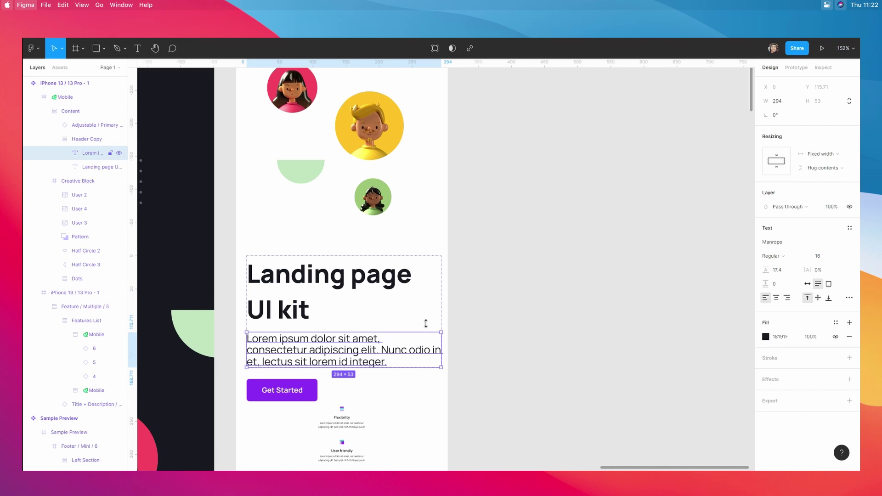
left_click(819, 256)
type("14")
key("Return")
left_click(460, 361)
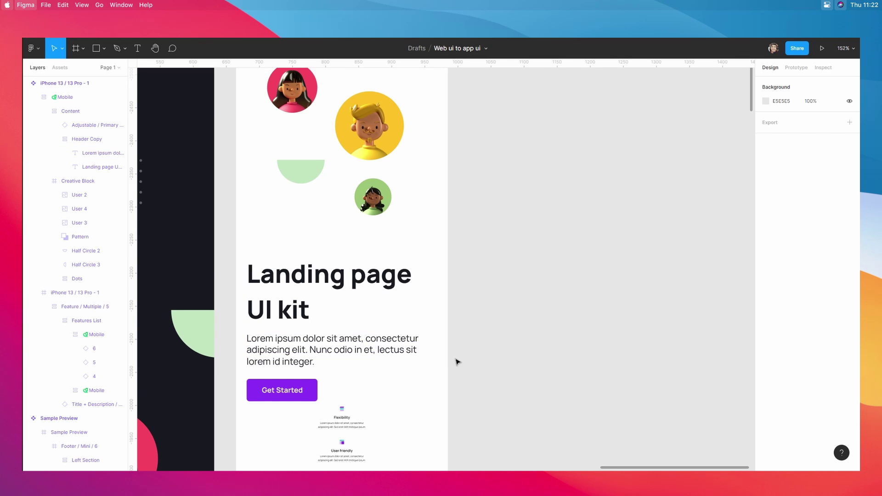
Scale the hero's Get Started button to a width of 124 with skale from the centre anchor, and close the plugin
double_click(284, 394)
double_click(284, 394)
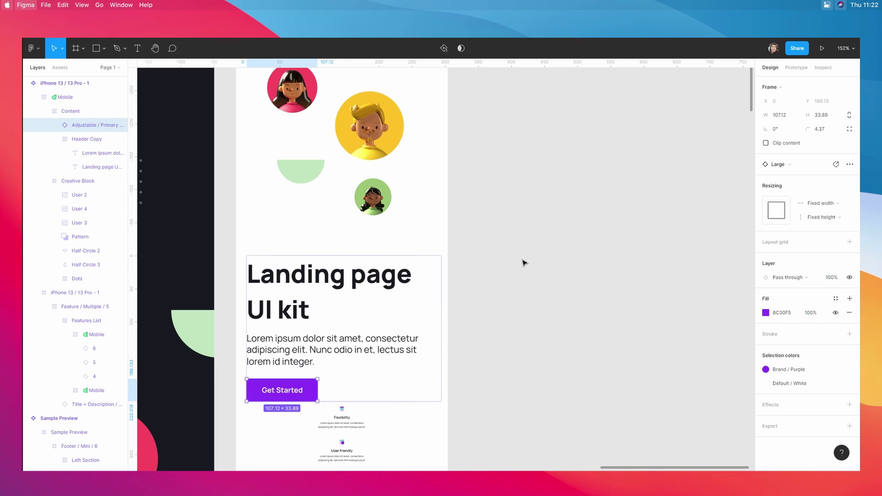
key("super+slash")
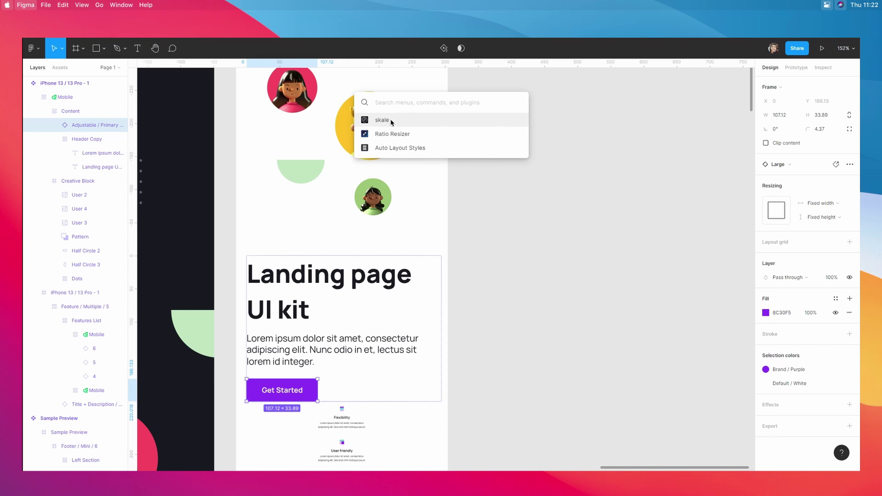
left_click(392, 122)
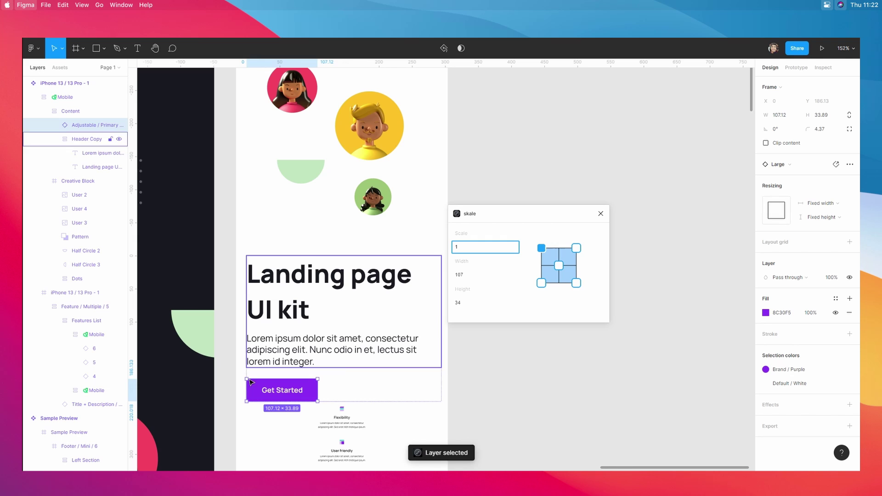
left_click(303, 350)
left_click(303, 351)
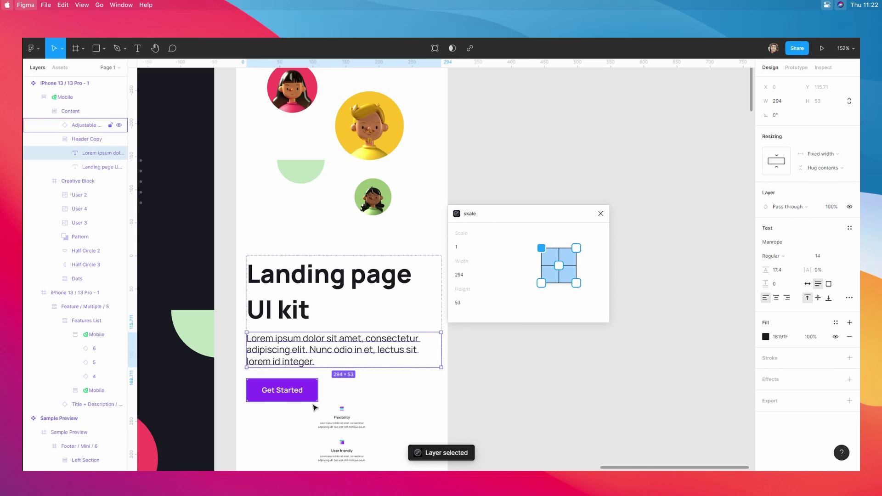
left_click(307, 398)
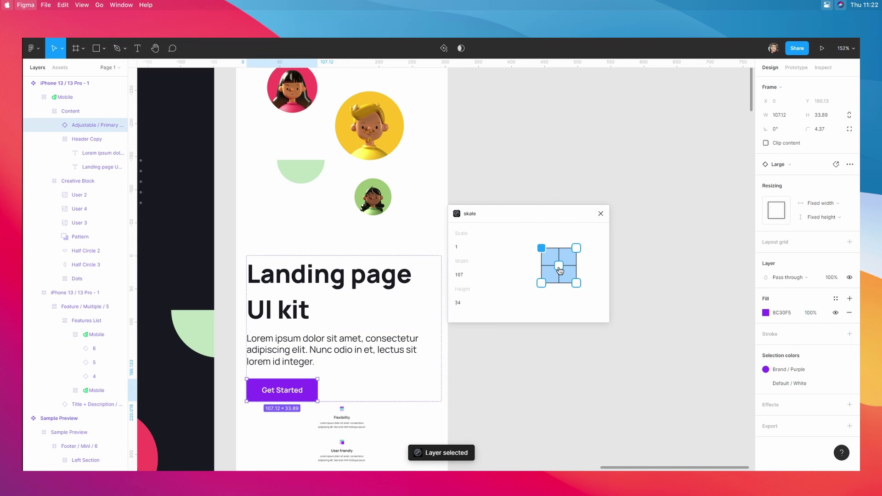
left_click(559, 267)
left_click(475, 279)
type("124")
left_click(292, 361)
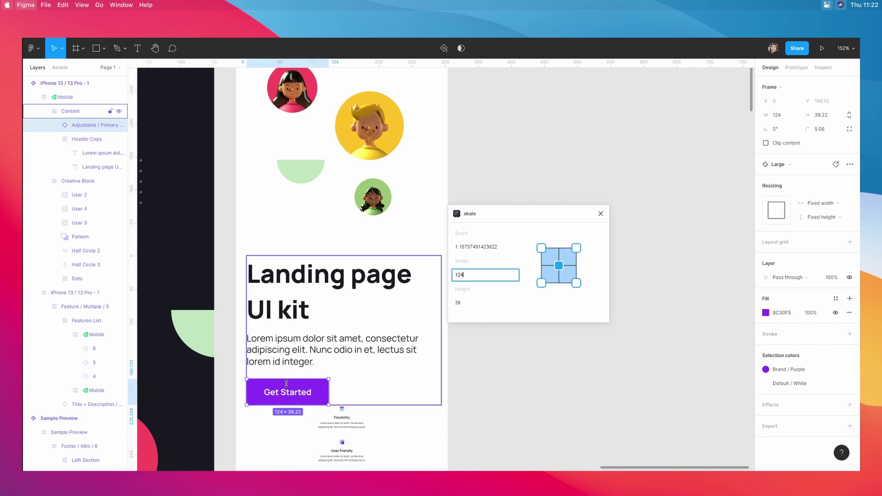
double_click(292, 360)
double_click(292, 360)
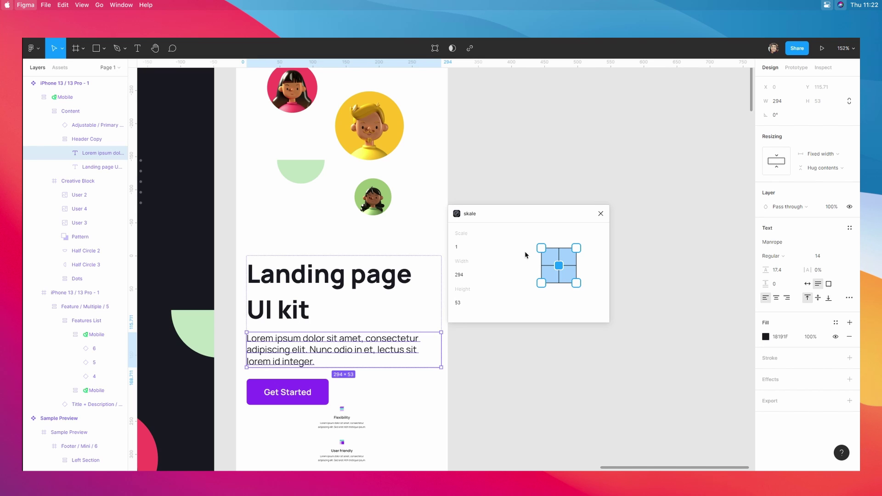
left_click(601, 214)
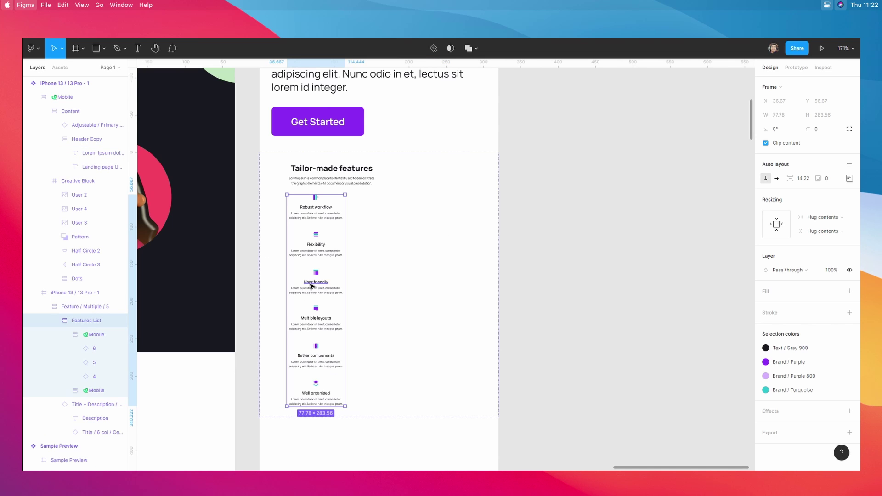
Run skale on the Features List of the Feature / Multiple / 5 section and clear its width value
key("super+slash")
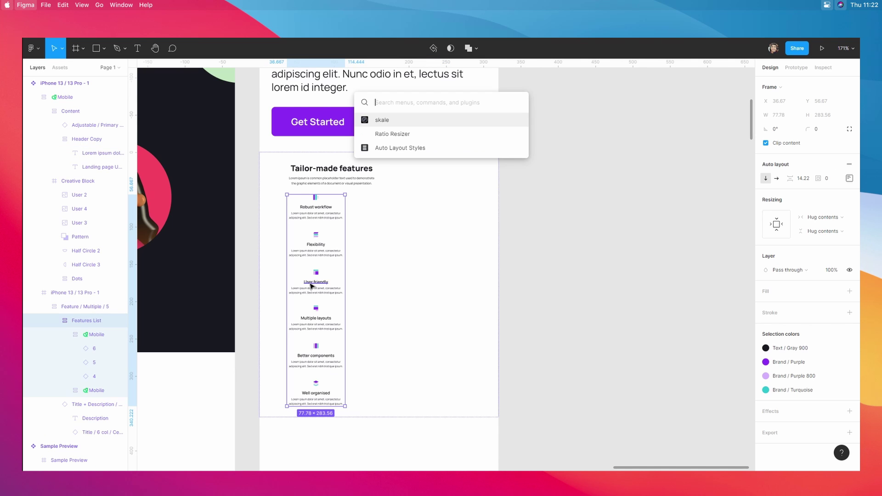
left_click(376, 122)
left_click_drag(498, 211, 503, 202)
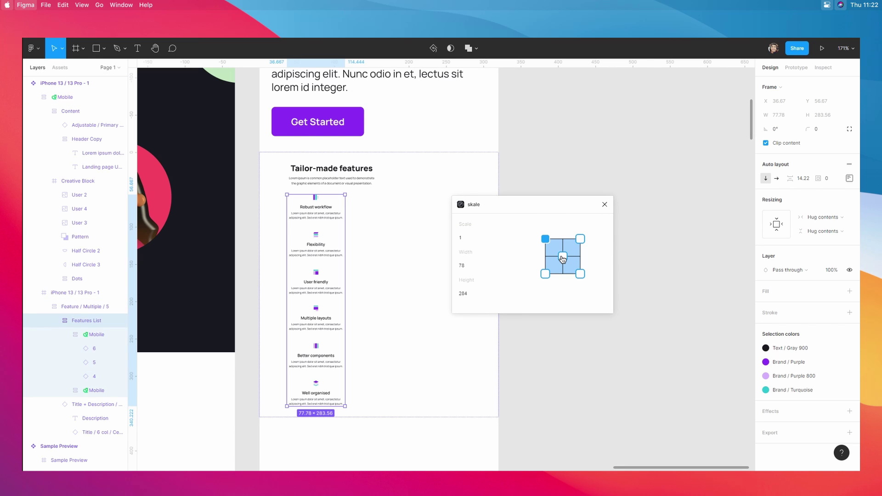
left_click(480, 239)
key("Tab")
key("BackSpace")
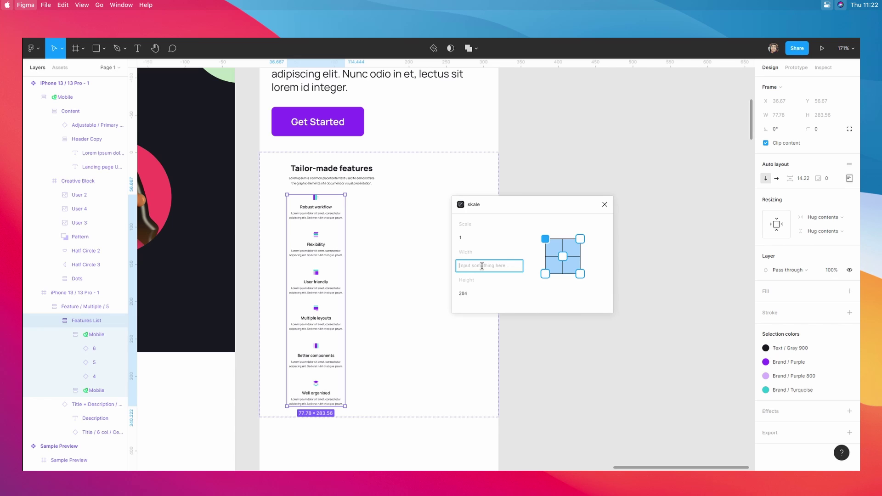
Try several scaled widths for the Features List, including 22 and 28, and clear the width again
type("12189")
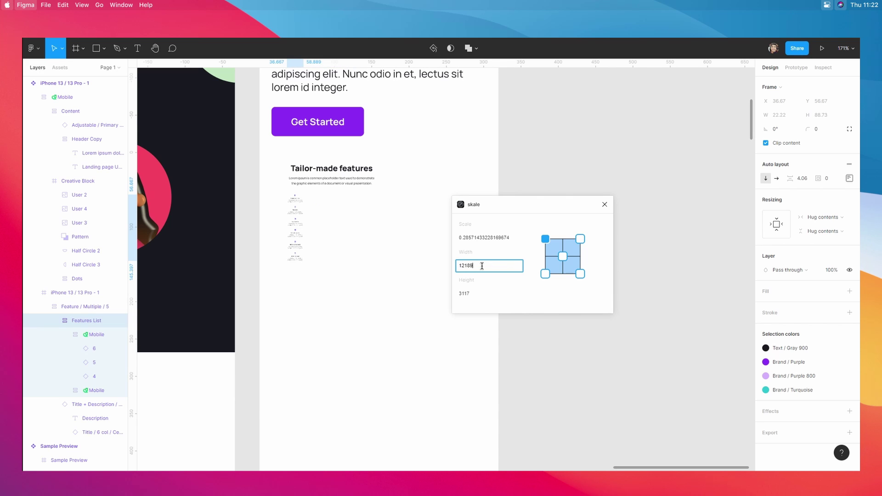
key("BackSpace")
key("BackSpace")
key("BackSpace")
key("BackSpace")
key("BackSpace")
type("22")
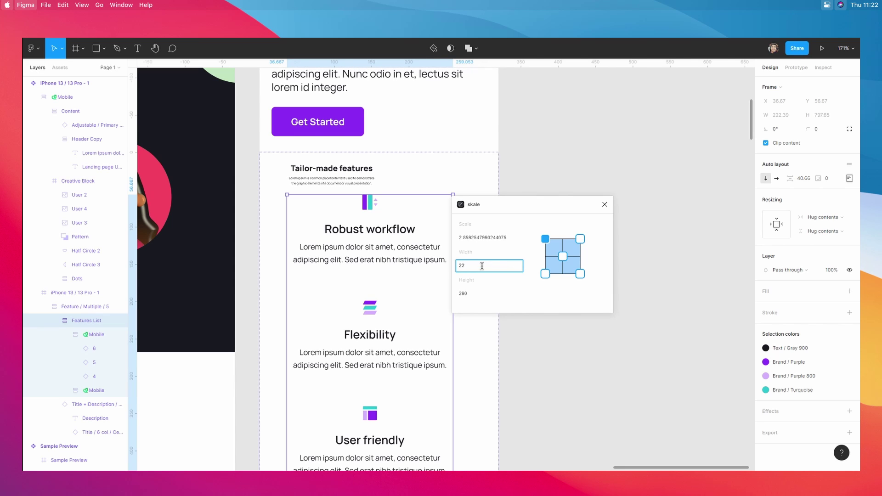
key("BackSpace")
type("28")
key("BackSpace")
key("BackSpace")
key("BackSpace")
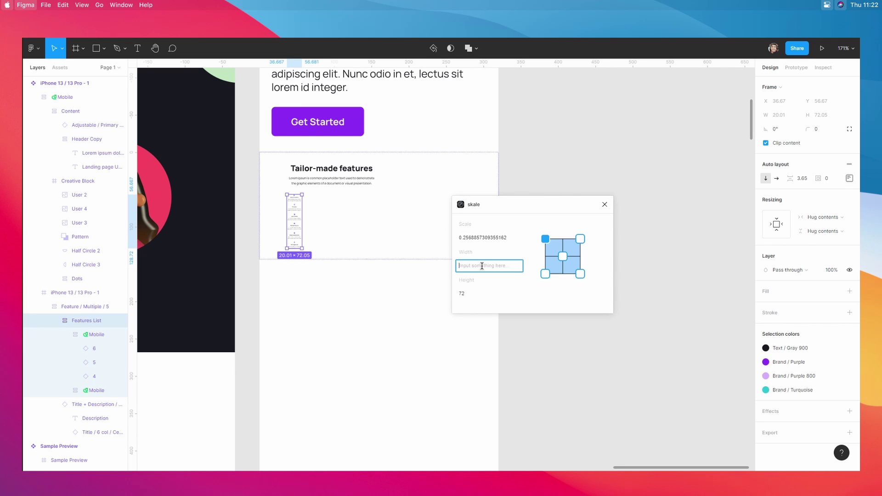
Enlarge the Features List proportionally by entering further widths in skale, and select the Feature / Multiple / 5 section
type("28")
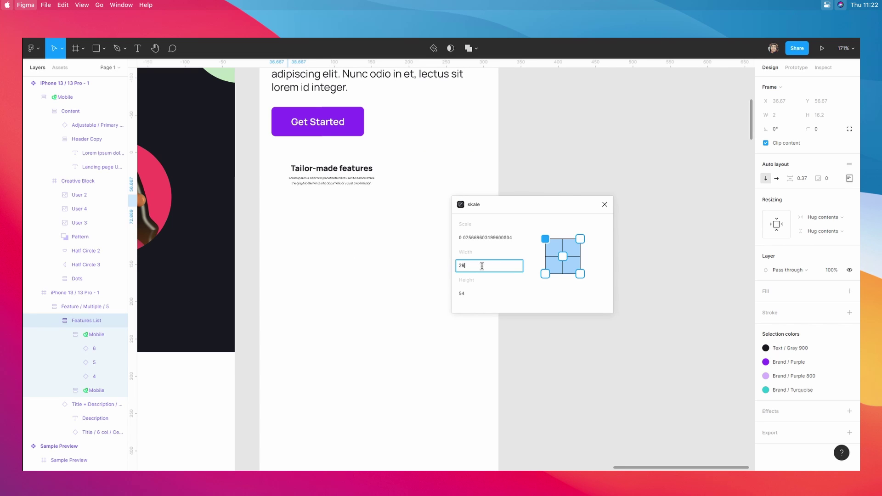
key("BackSpace")
type("3")
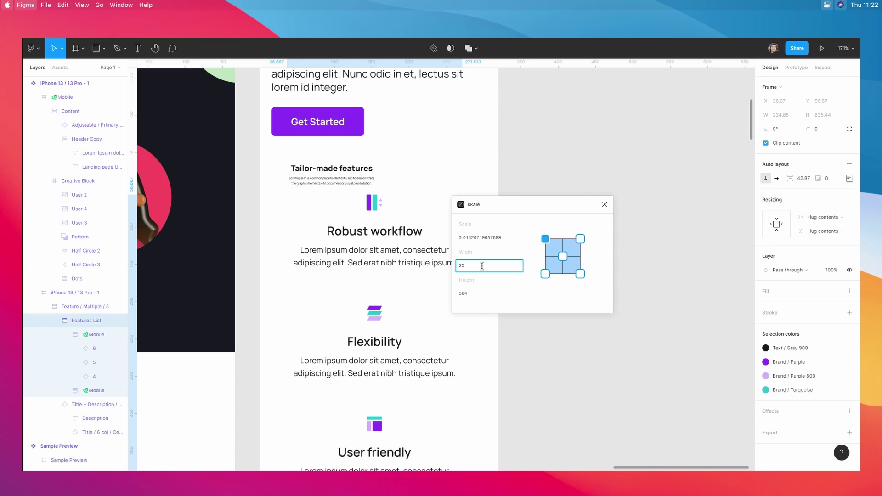
type("5")
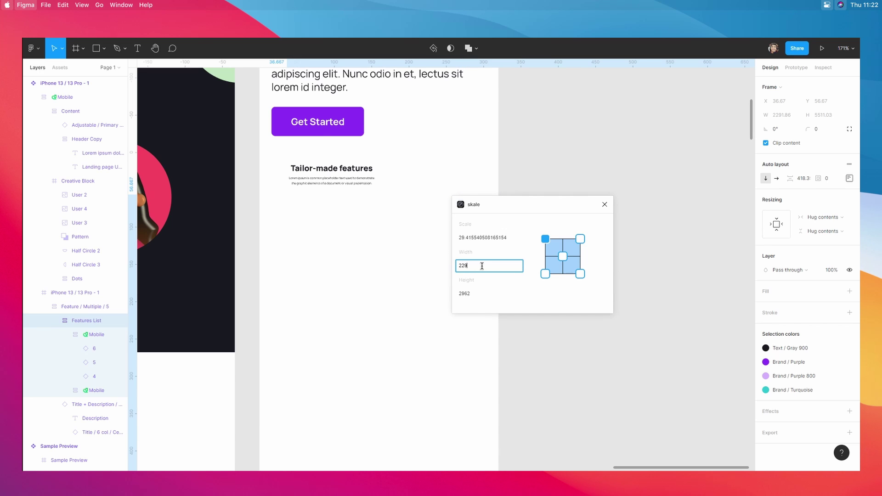
type("35")
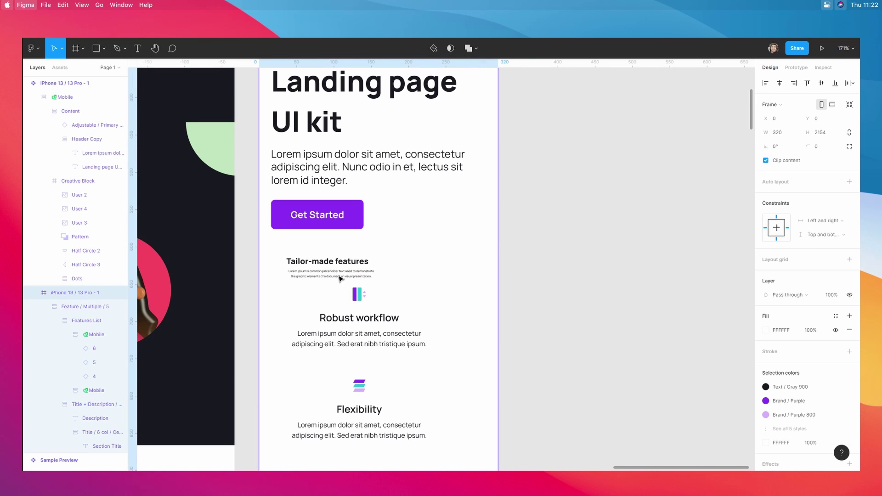
left_click(341, 278)
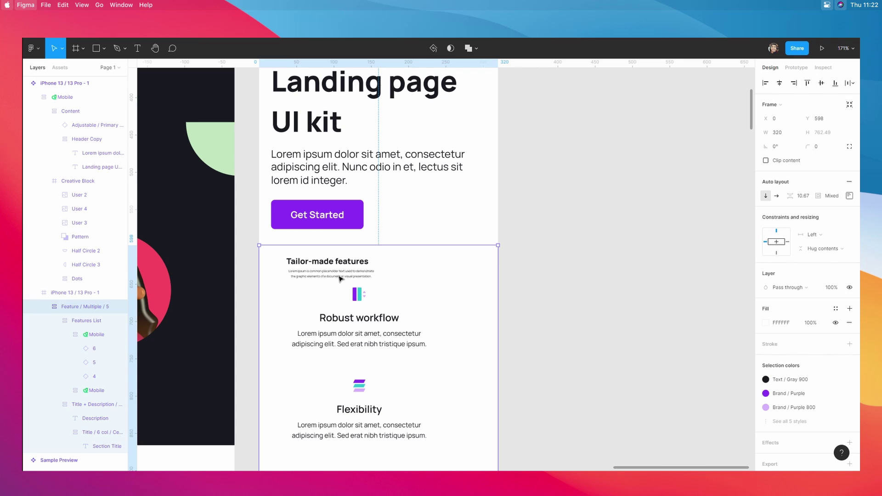
Scale the Tailor-made features title and description block proportionally to a width of 294 with skale
left_click(340, 279)
key("super+slash")
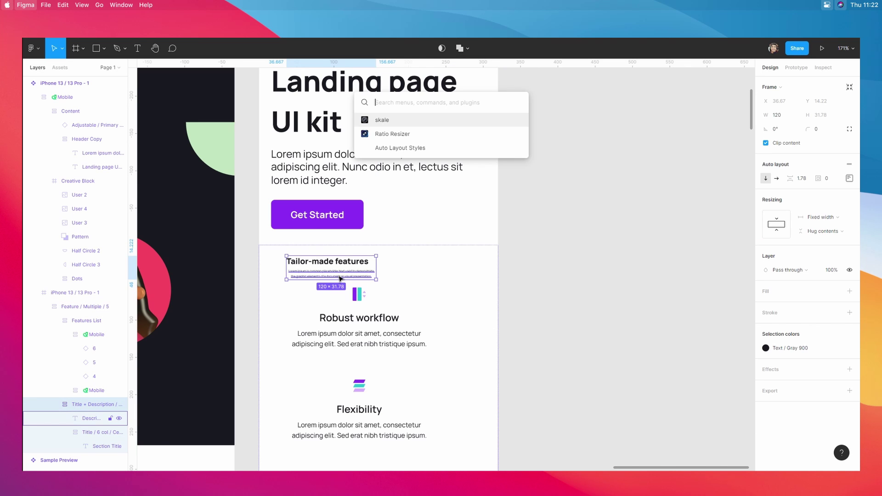
left_click(437, 126)
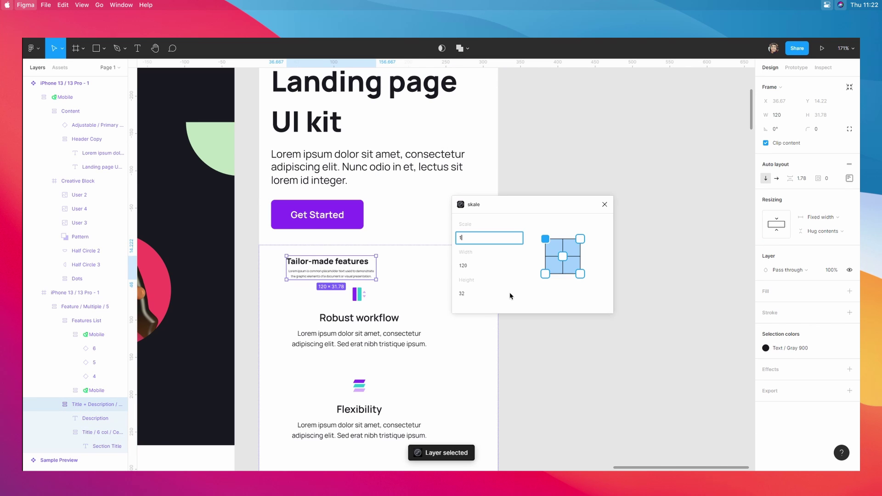
double_click(481, 268)
type("294")
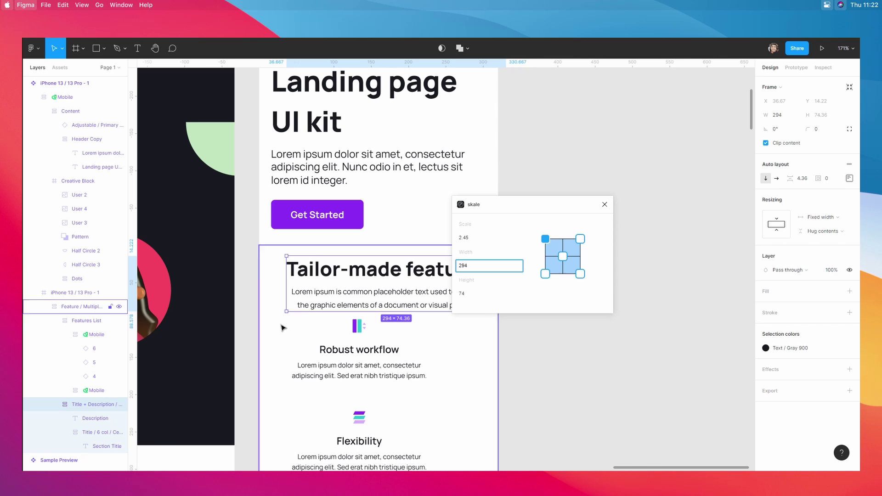
scroll(345, 118, "up", 2)
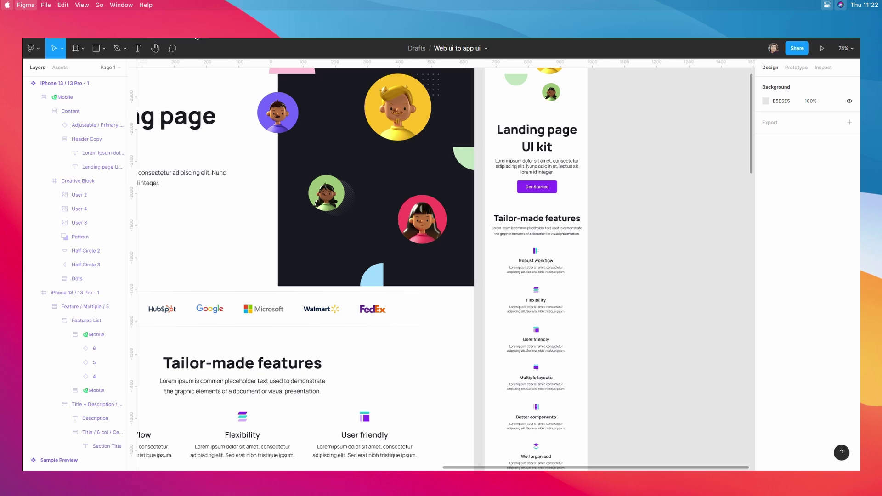
scroll(436, 294, "up", 3)
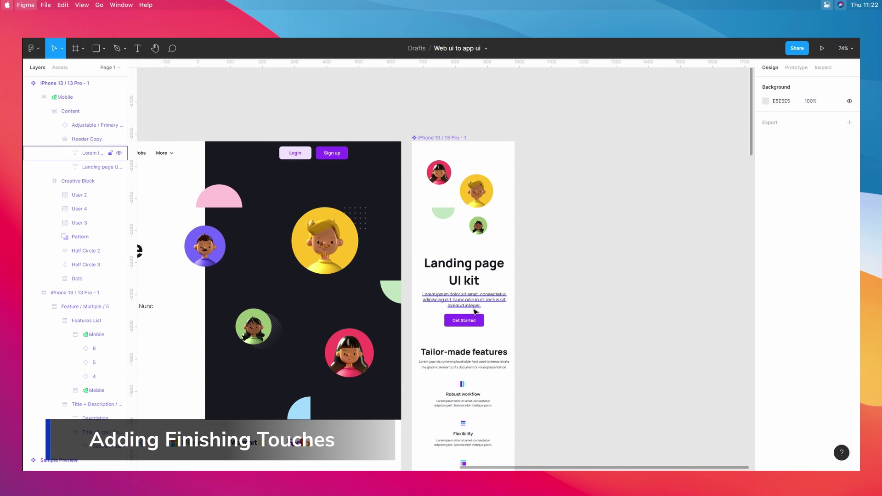
scroll(449, 311, "up", 5)
scroll(524, 340, "down", 3)
left_click_drag(532, 451, 495, 278)
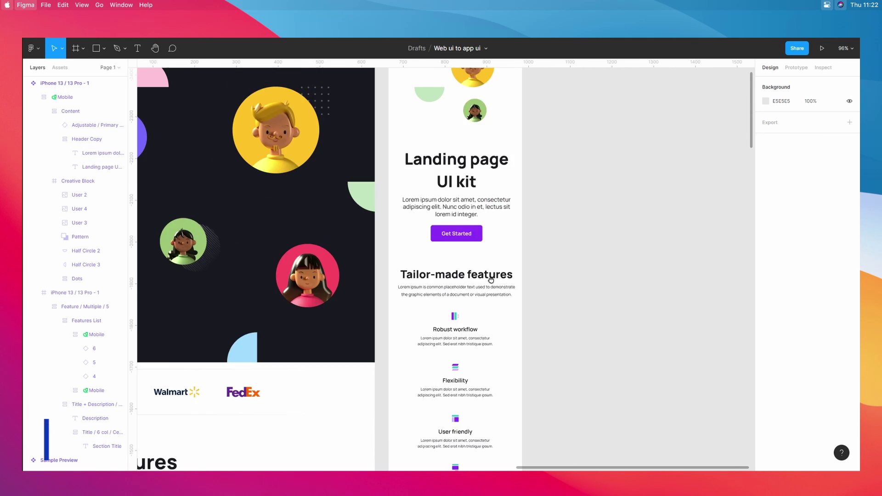
scroll(291, 335, "down", 5)
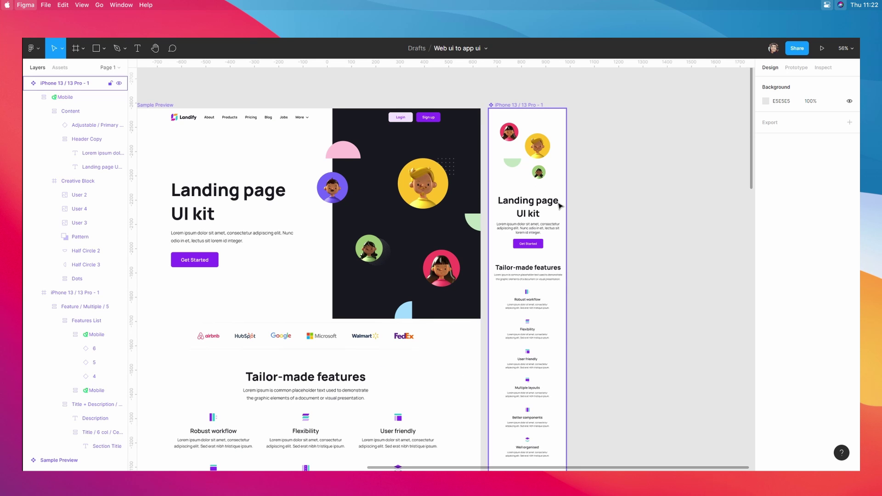
Run Design Lint on the outer iPhone 13 / 13 Pro - 1 frame to check it for style errors
scroll(560, 206, "up", 3)
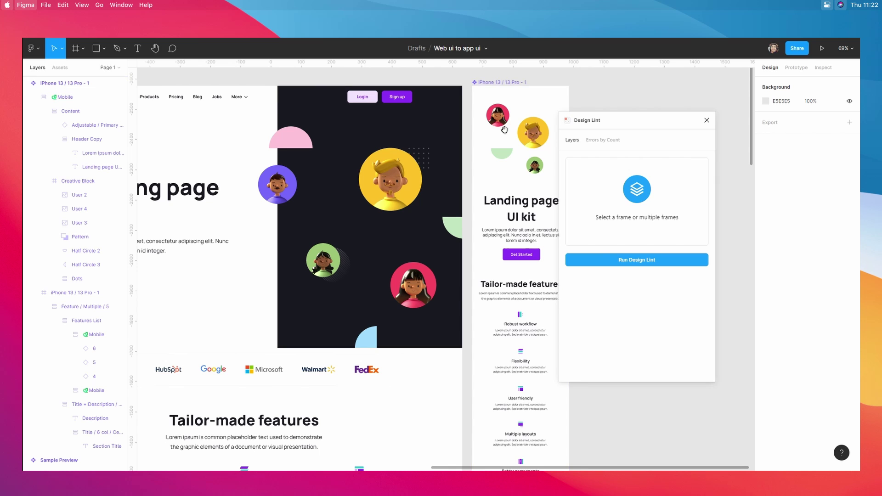
scroll(404, 170, "right", 5)
scroll(404, 171, "up", 3)
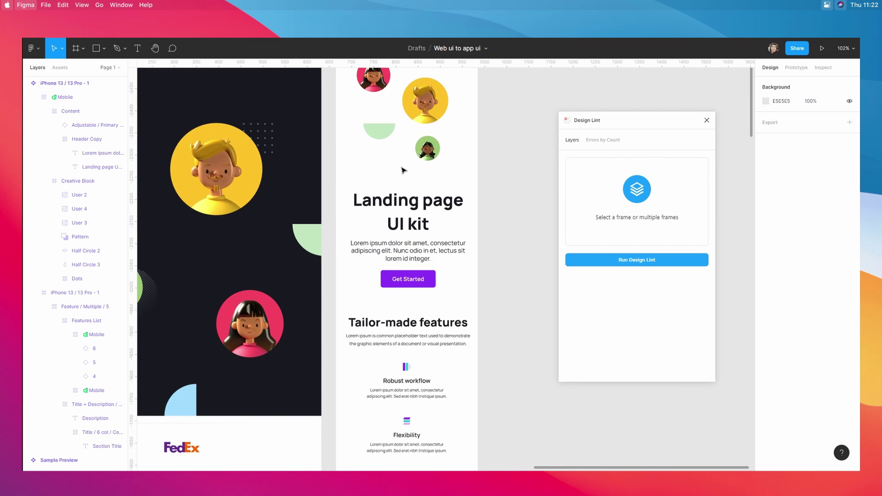
left_click_drag(420, 163, 384, 178)
scroll(384, 175, "down", 5)
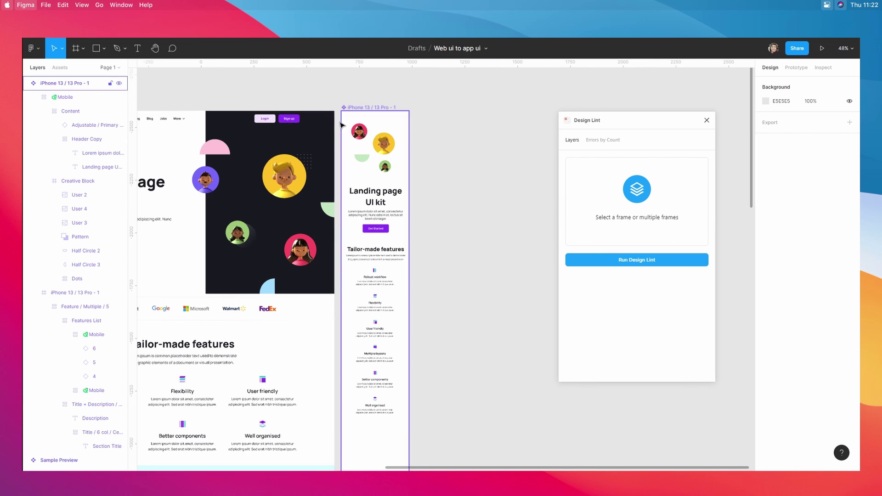
left_click(365, 109)
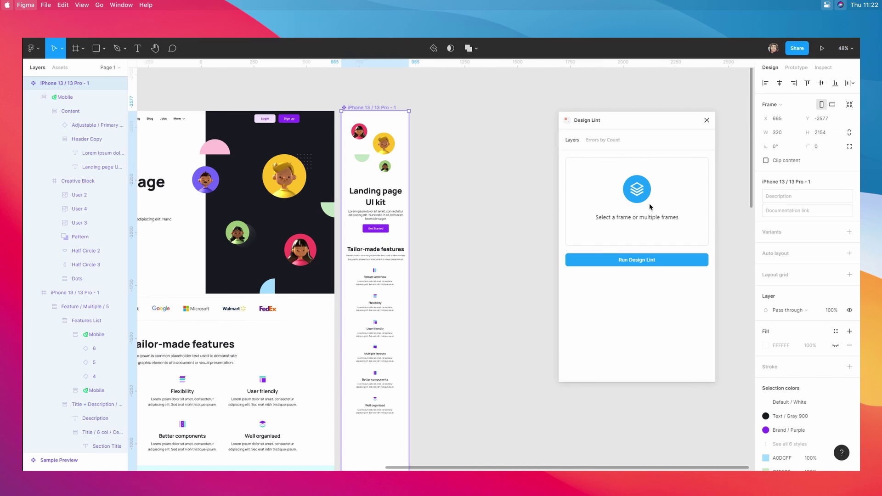
left_click(648, 261)
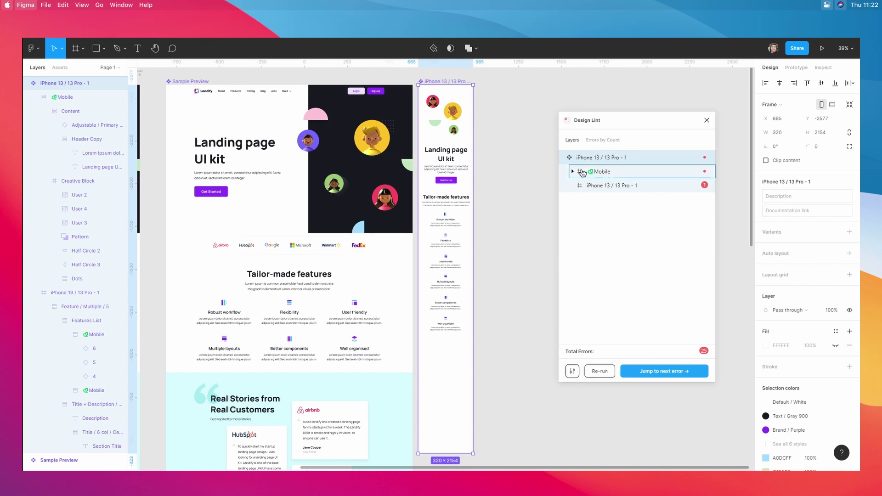
Inspect the Design Lint error on the nested iPhone 13 / 13 Pro - 1 frame and step onward through the errors
scroll(463, 321, "up", 4)
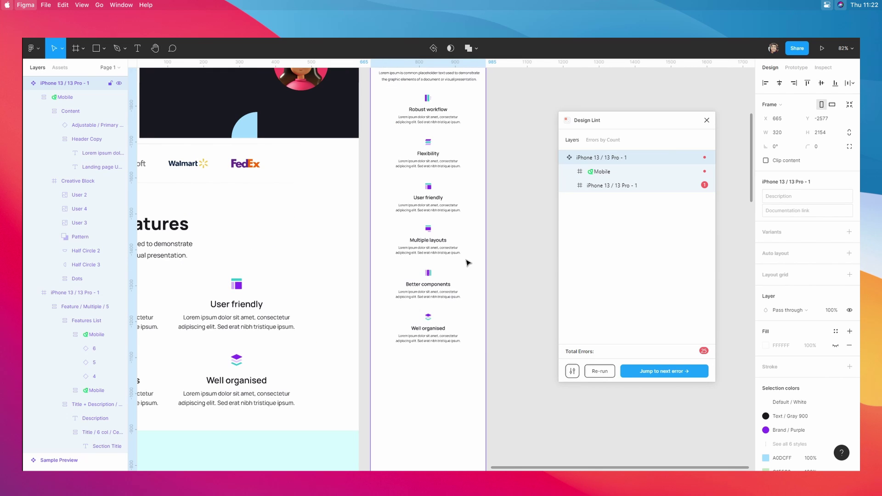
left_click_drag(458, 207, 437, 246)
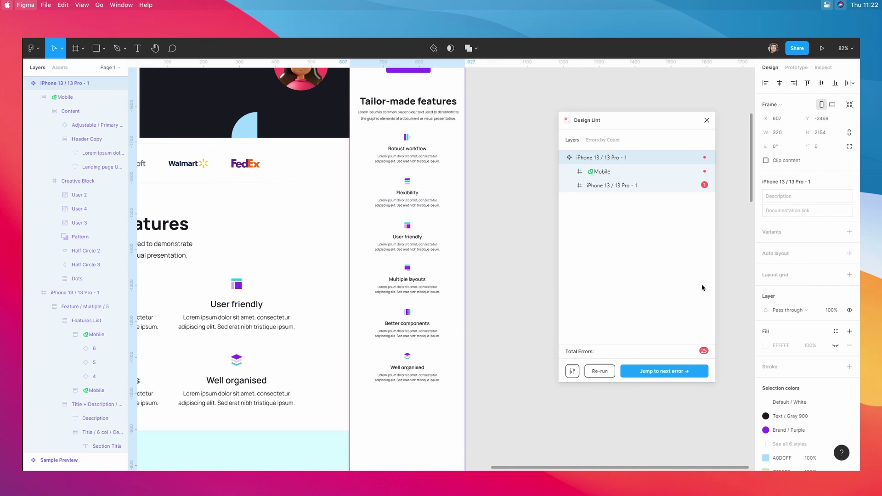
left_click(648, 185)
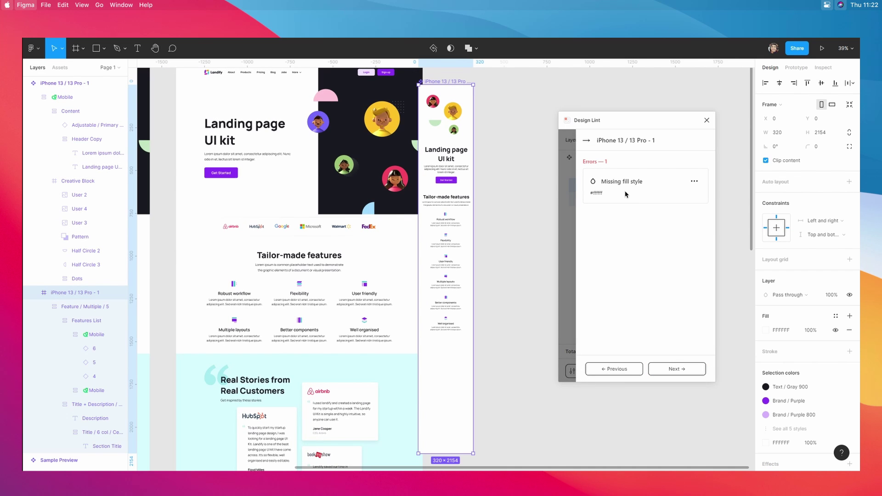
left_click_drag(591, 194, 605, 194)
left_click(647, 244)
left_click(688, 369)
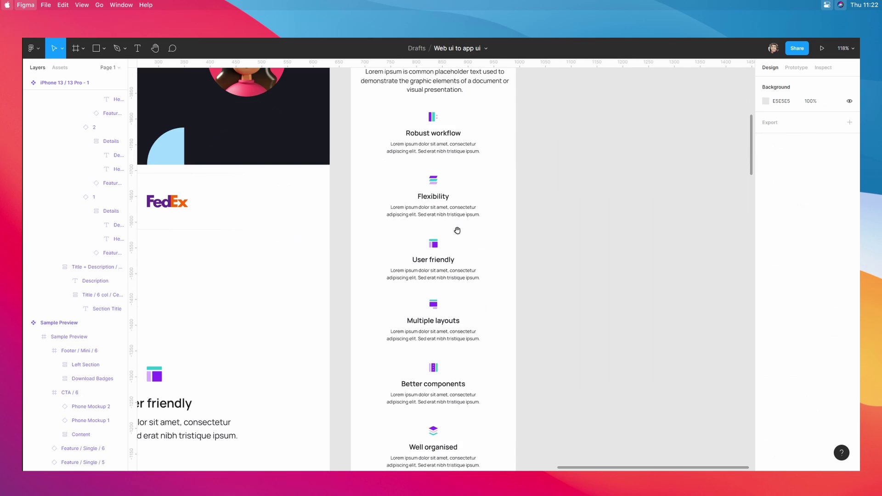
Narrow the Responsive Layout frame from its full desktop width to around the 320 breakpoint to test its responsiveness
scroll(457, 231, "down", 3)
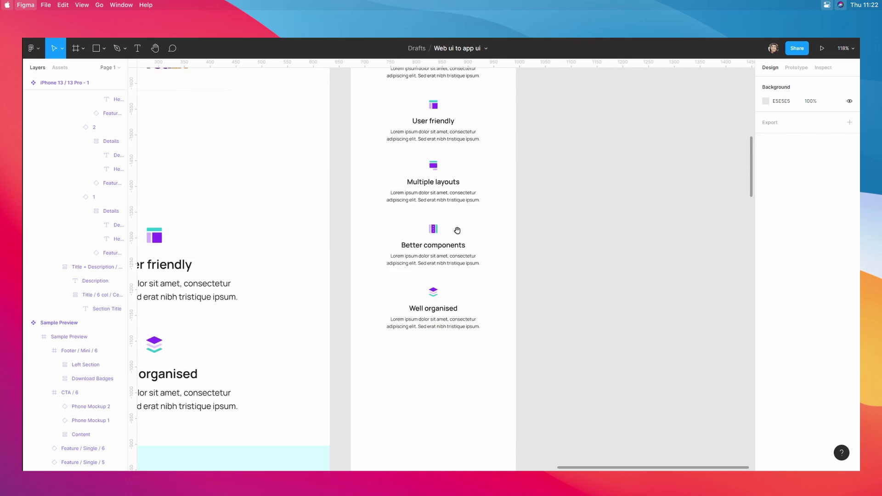
scroll(457, 231, "up", 10)
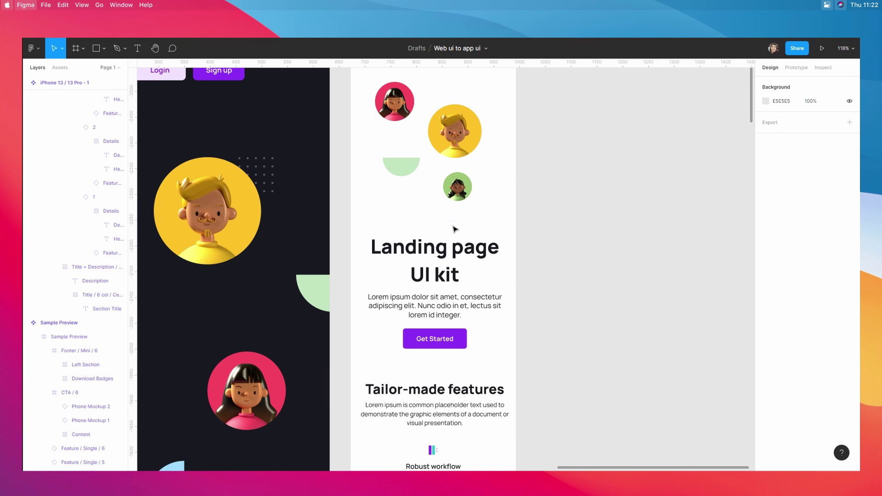
scroll(455, 227, "left", 8)
scroll(441, 307, "down", 8)
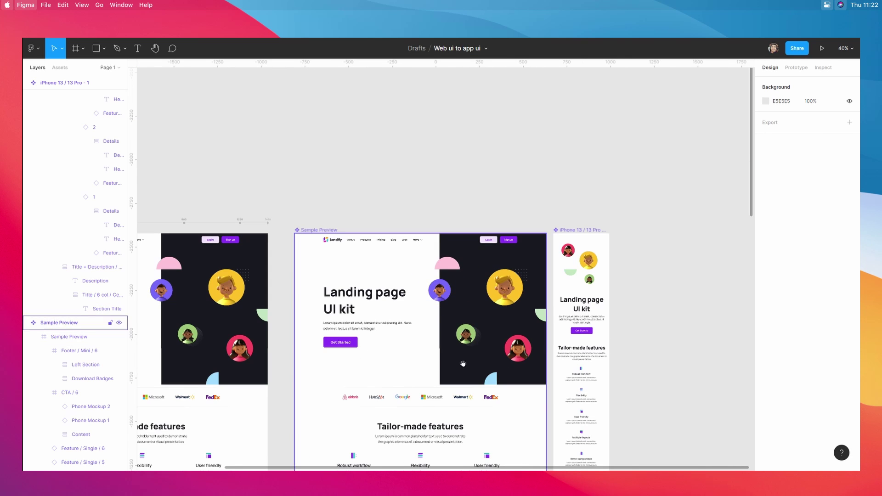
scroll(511, 282, "up", 3)
scroll(460, 322, "up", 3)
scroll(459, 322, "left", 2)
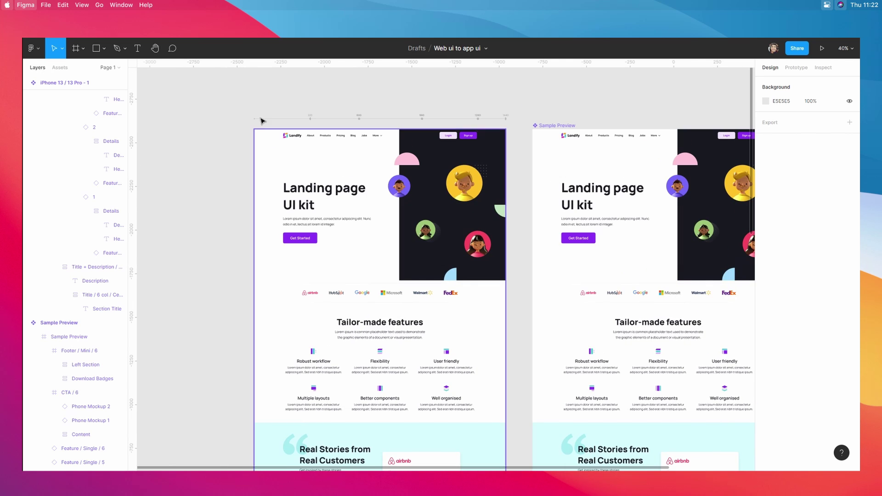
left_click(281, 137)
key("shift+2")
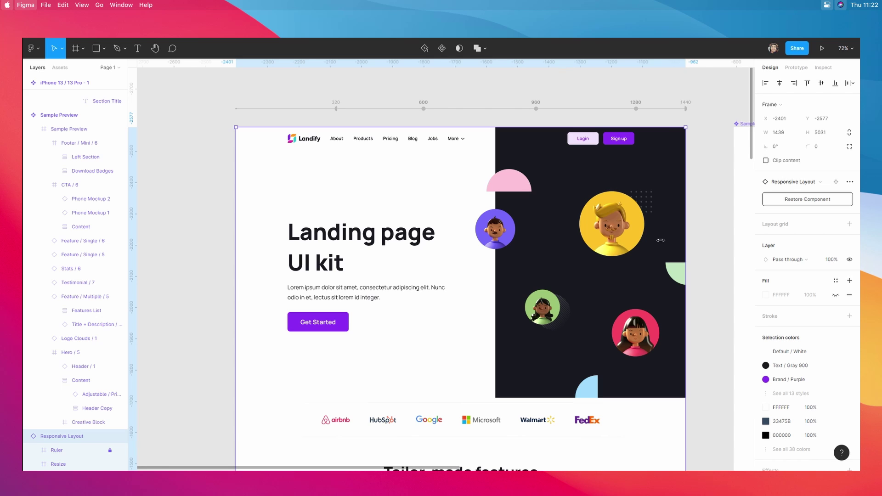
left_click_drag(660, 241, 338, 224)
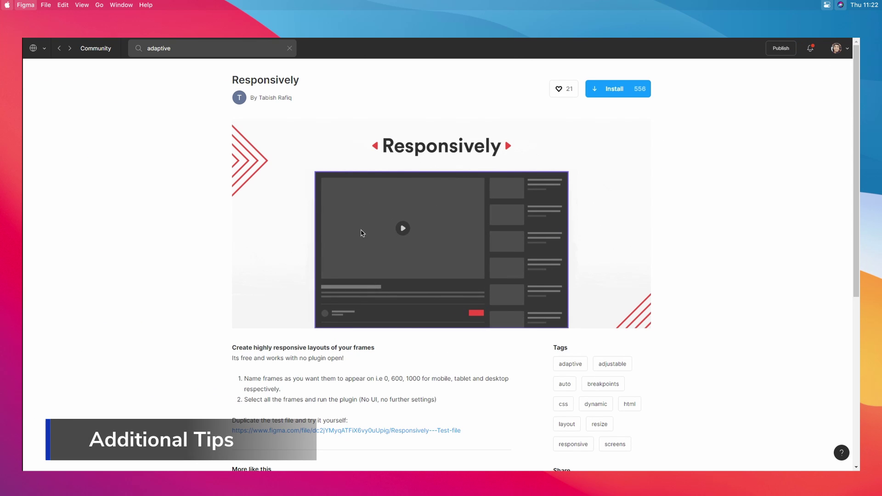
Look through the Responsively plugin's Community page, including its usage instructions, related plugins and version history
scroll(398, 321, "down", 6)
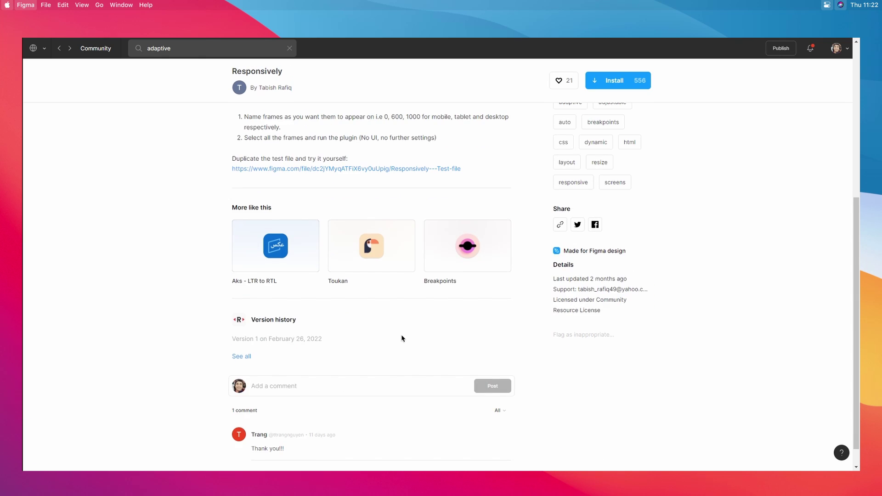
scroll(401, 339, "up", 6)
scroll(460, 391, "down", 4)
scroll(474, 343, "up", 4)
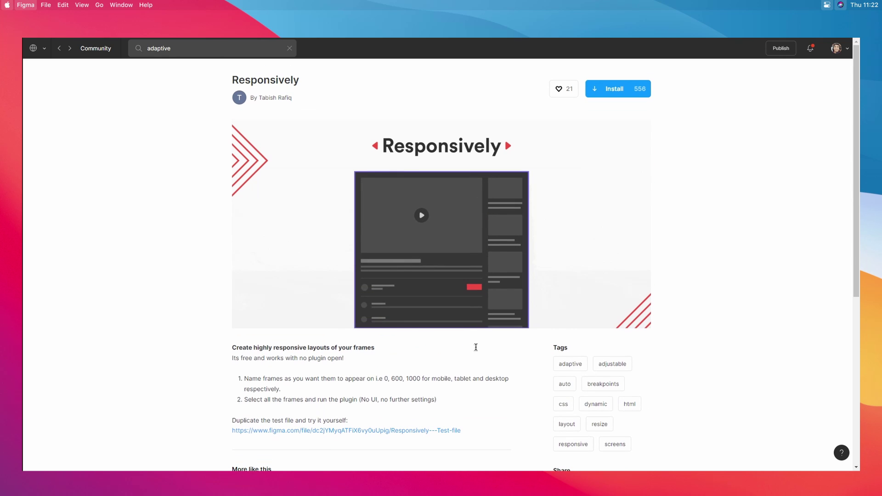